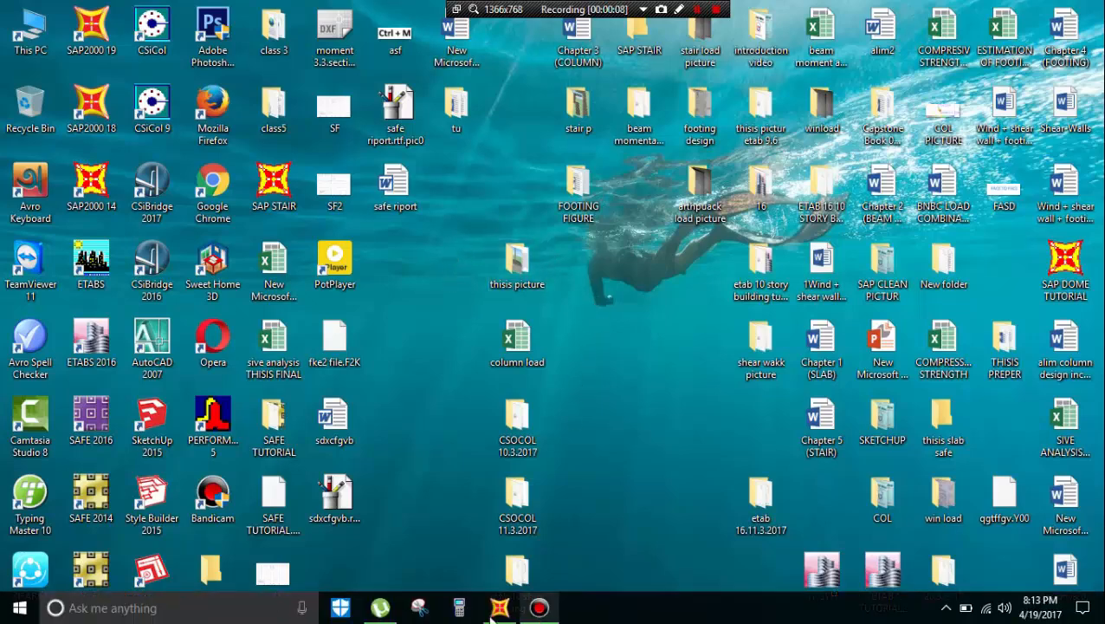
Step: Switch to SAP2000 and start a new model from the 3D Frames template
click(500, 608)
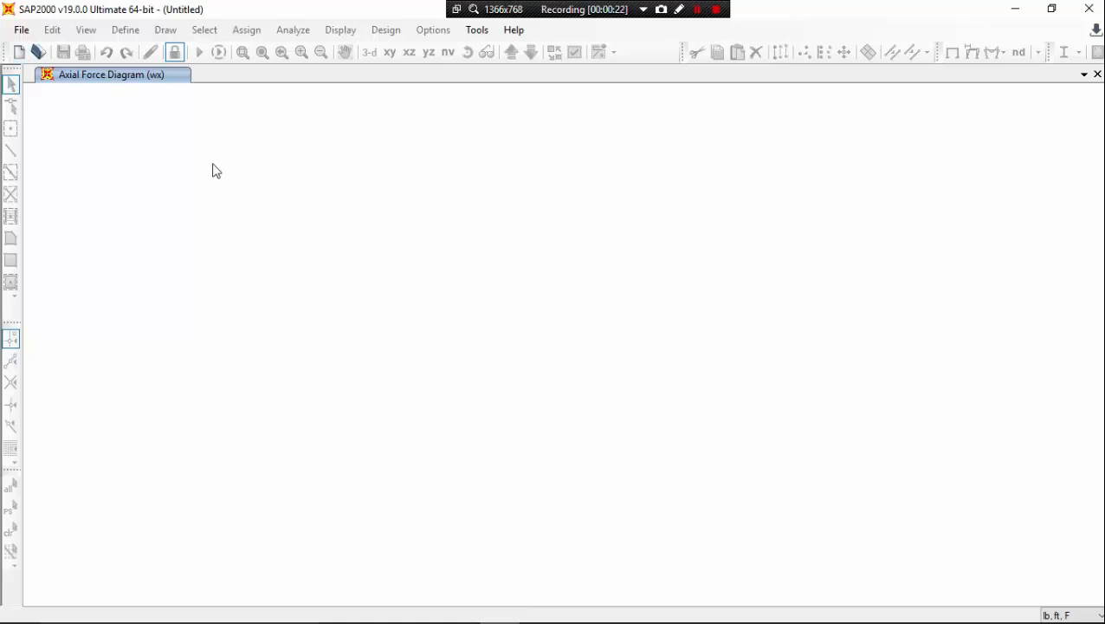
click(22, 31)
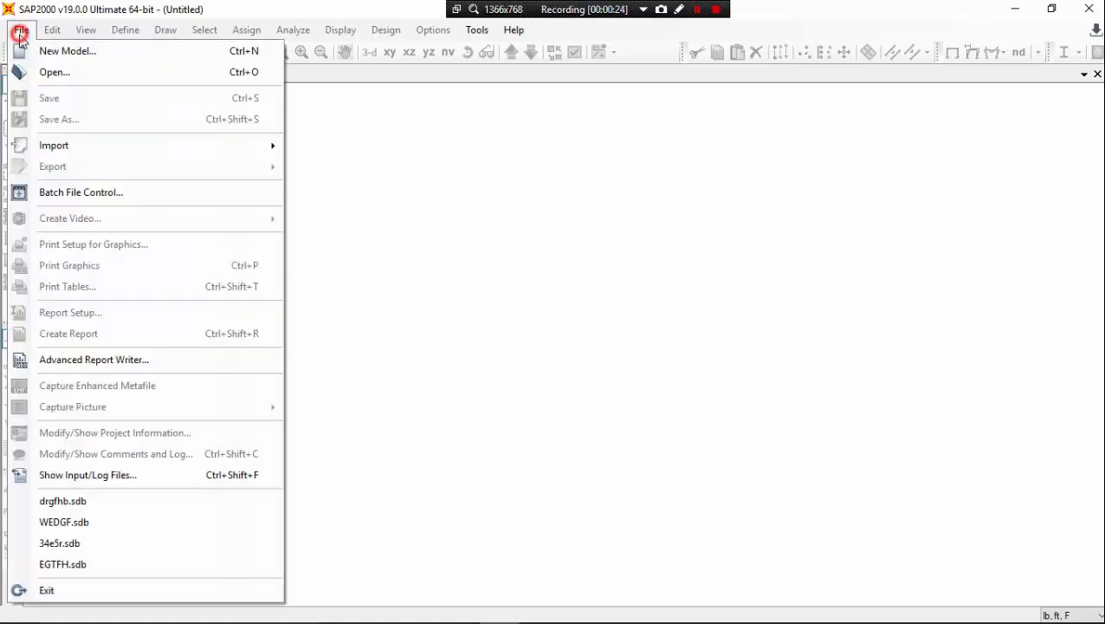
click(387, 170)
click(22, 30)
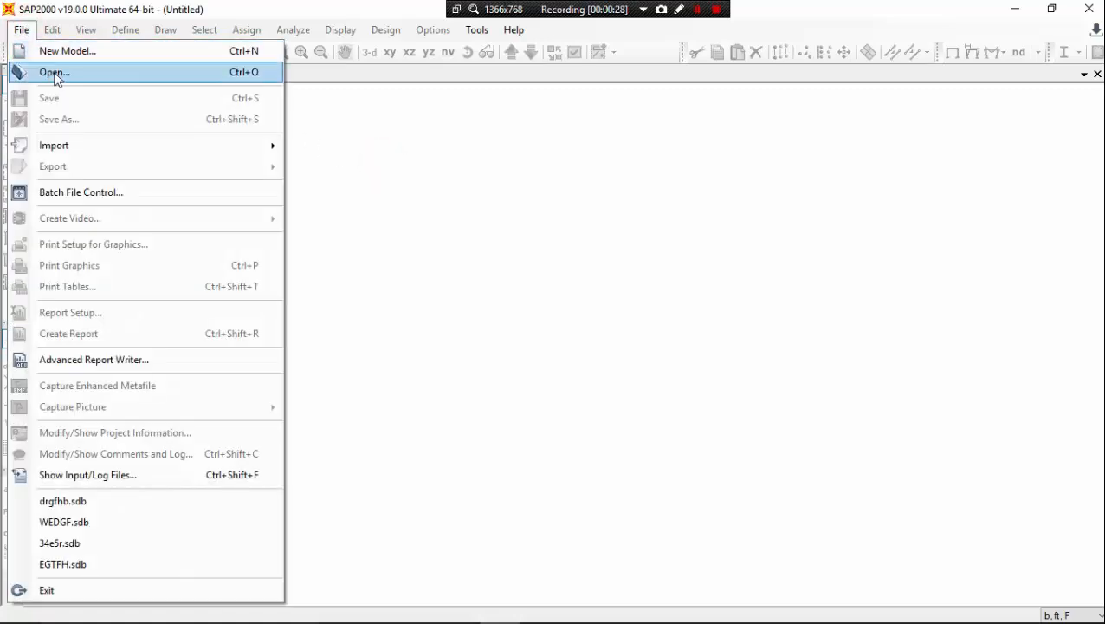
click(78, 52)
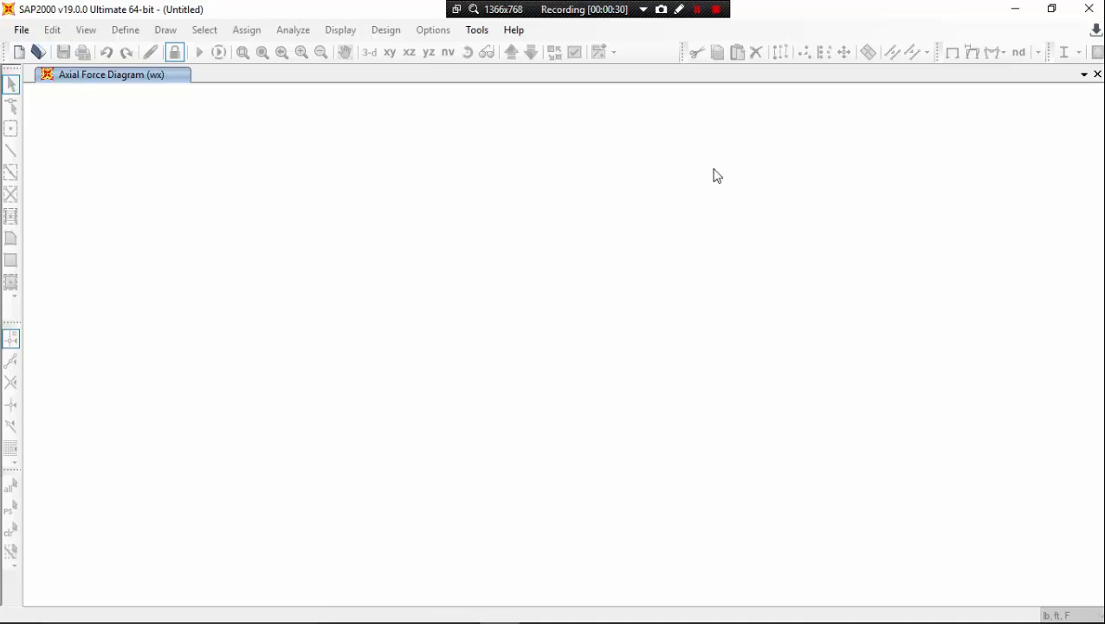
key(ctrl+n)
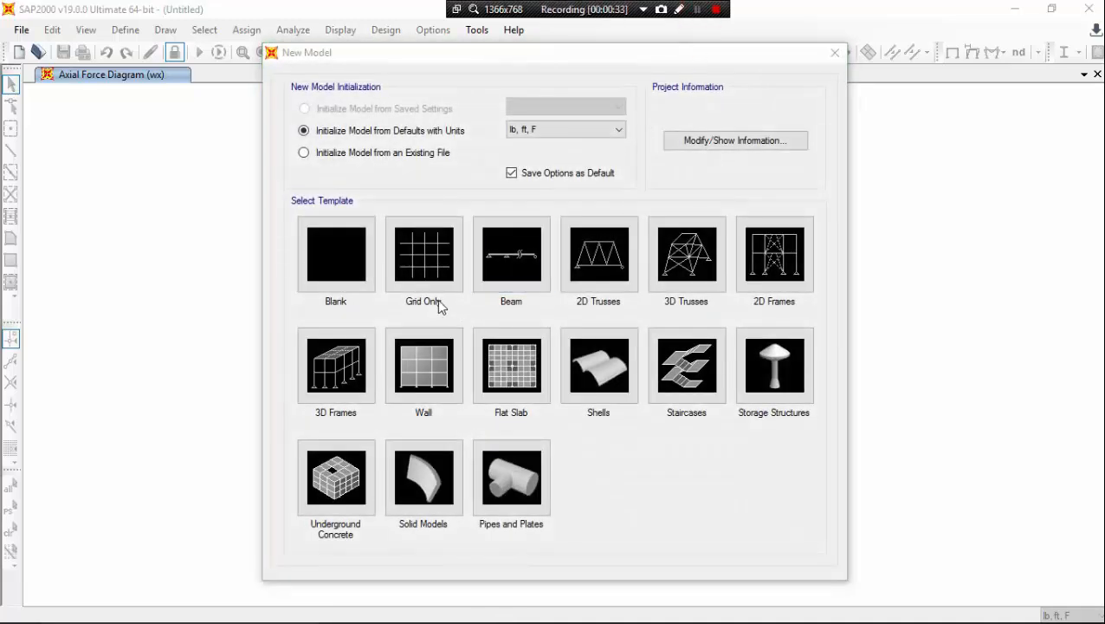
click(354, 374)
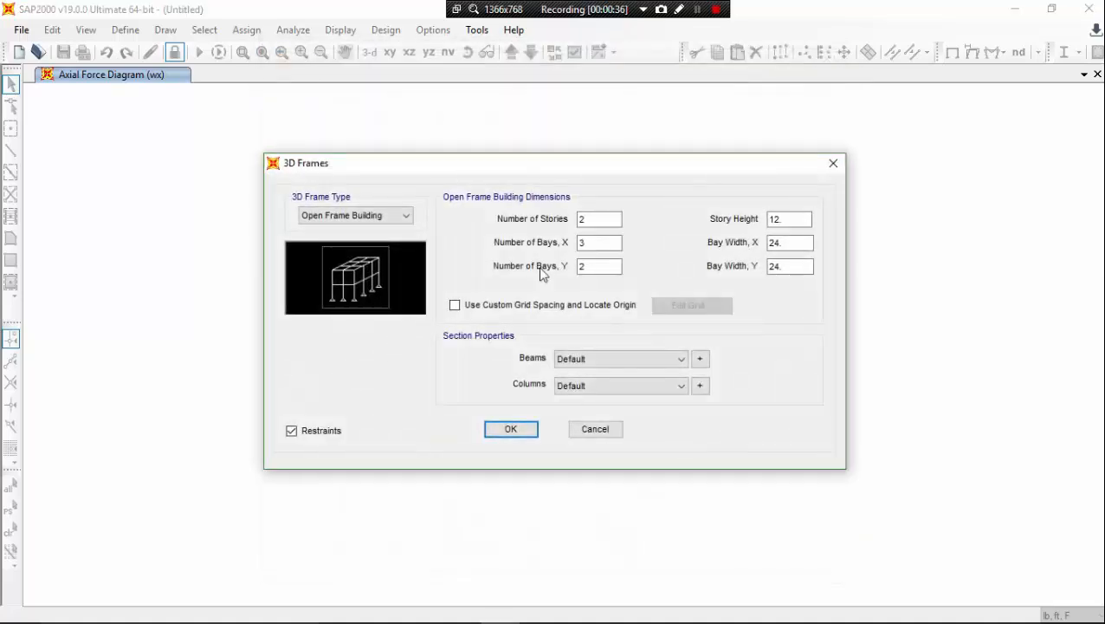
Step: Set the number of stories to 5 and create the open frame building with 3 X bays and 2 Y bays
click(609, 222)
click(592, 244)
key(shift+Tab)
click(512, 428)
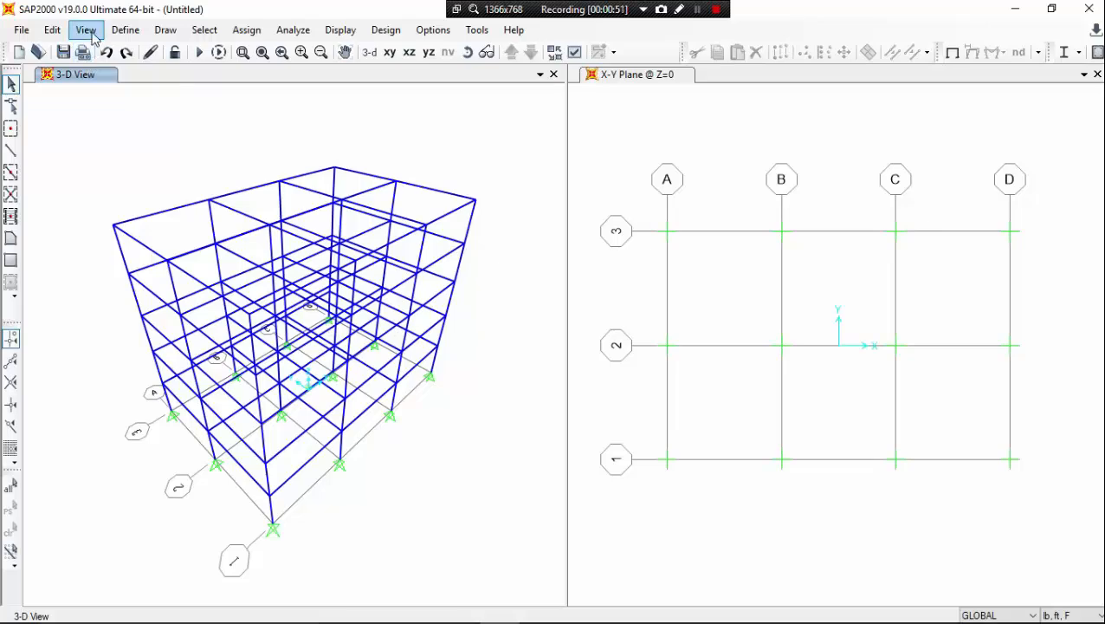
Step: Add a load pattern named WX of type Wind with a self weight multiplier of 0
click(123, 30)
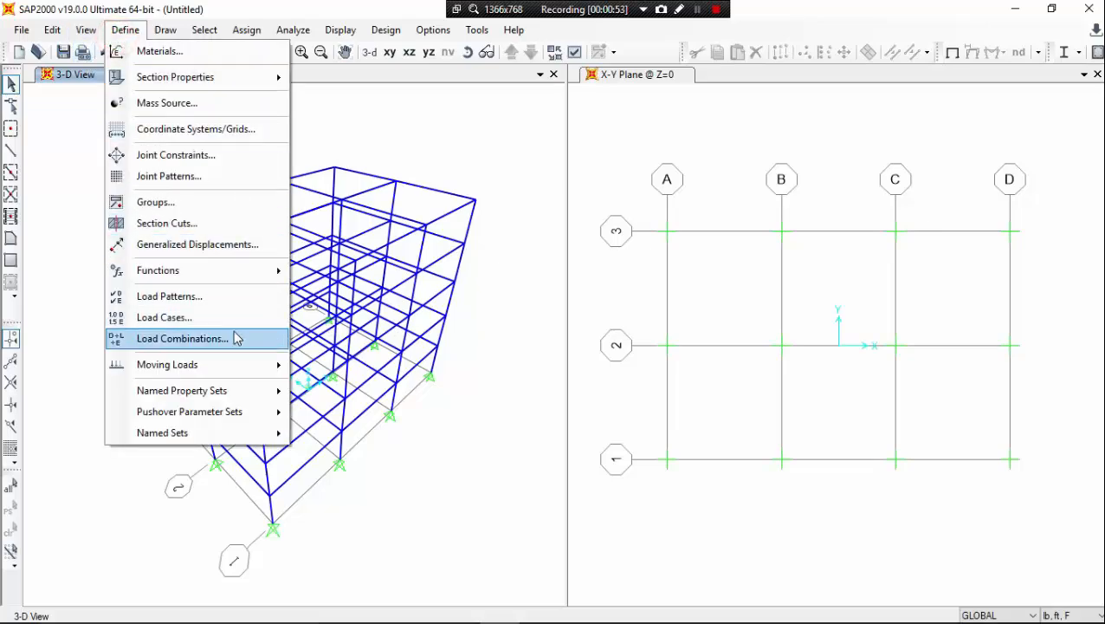
click(244, 297)
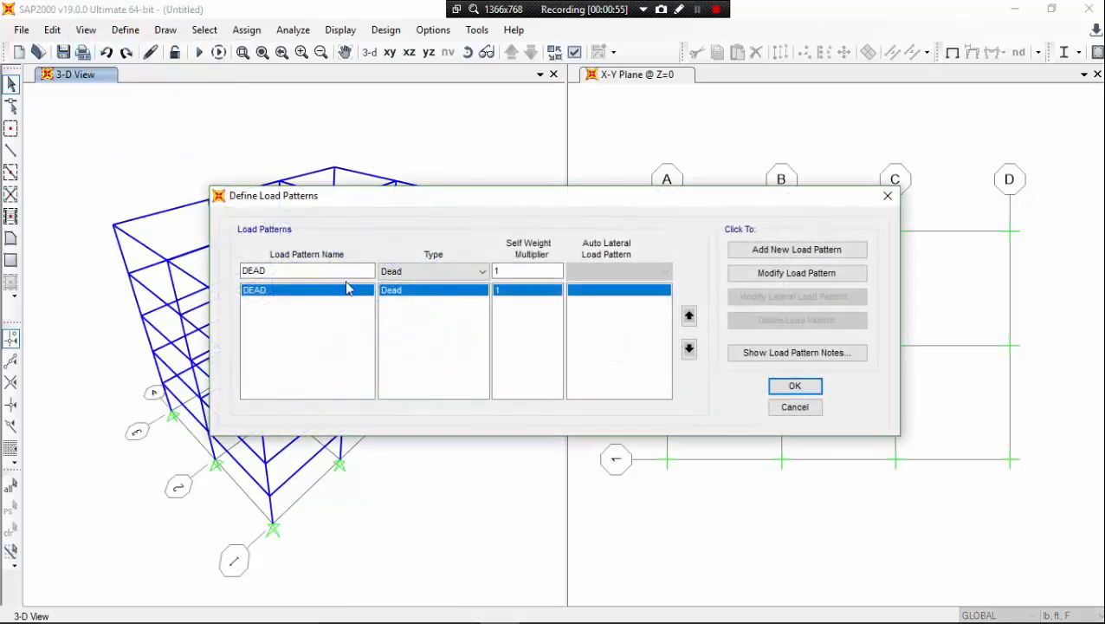
double_click(296, 271)
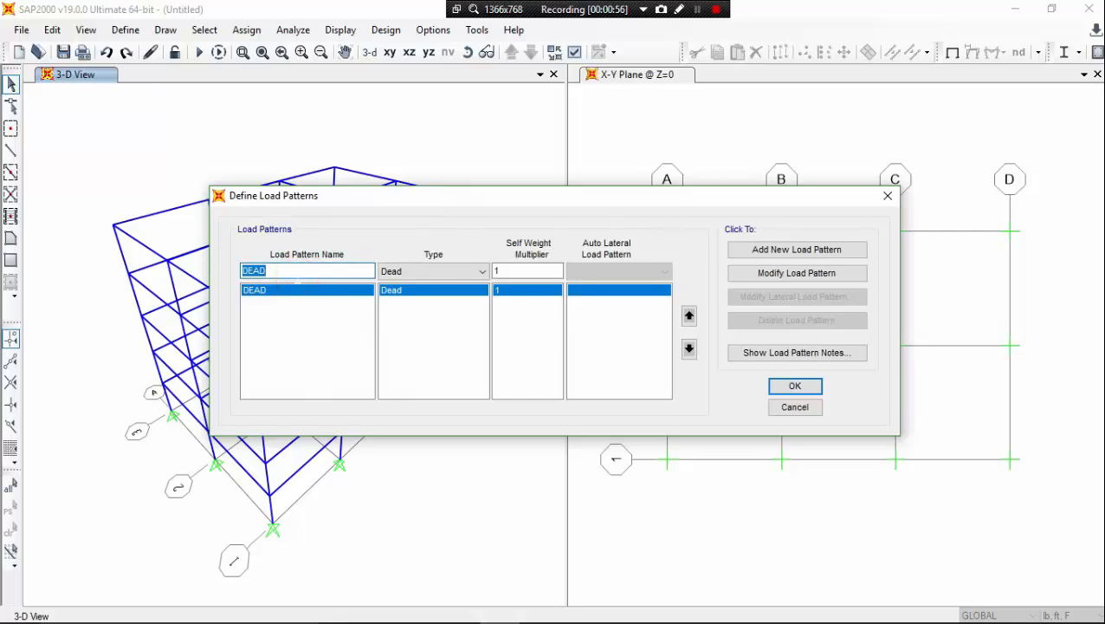
text(WX)
click(461, 274)
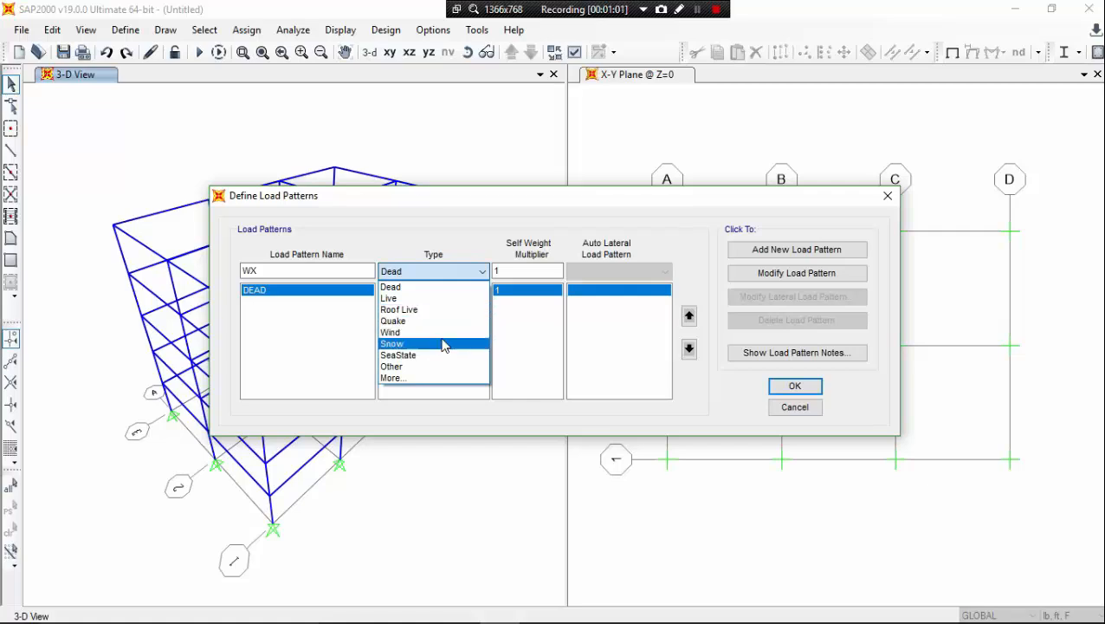
click(443, 334)
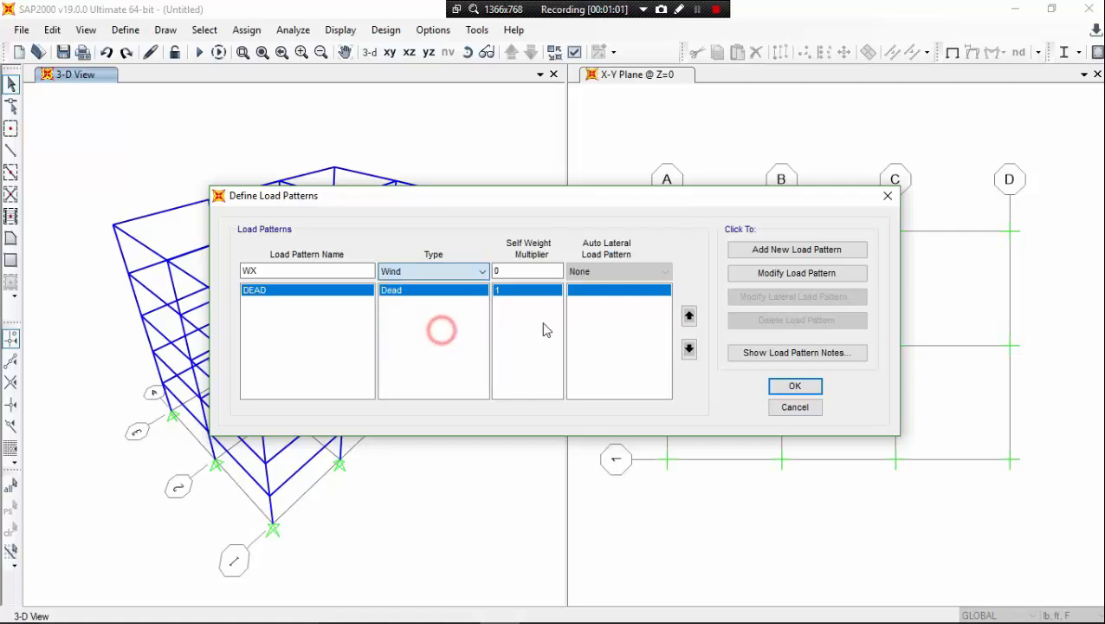
click(771, 249)
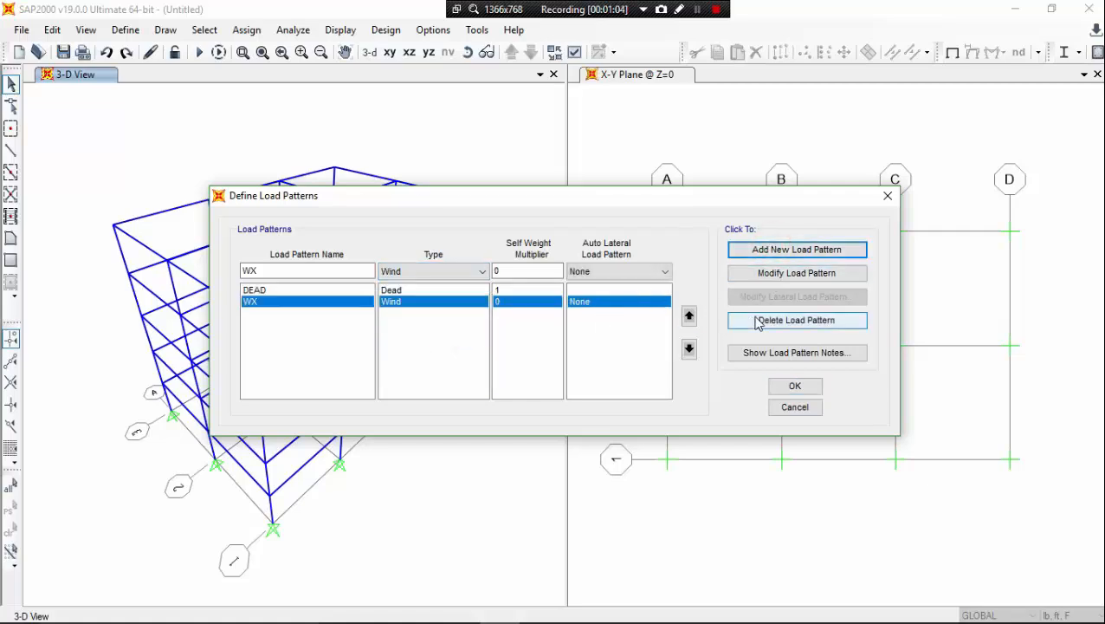
Step: Change the WX load pattern's auto lateral load to UBC 94
click(656, 276)
click(654, 287)
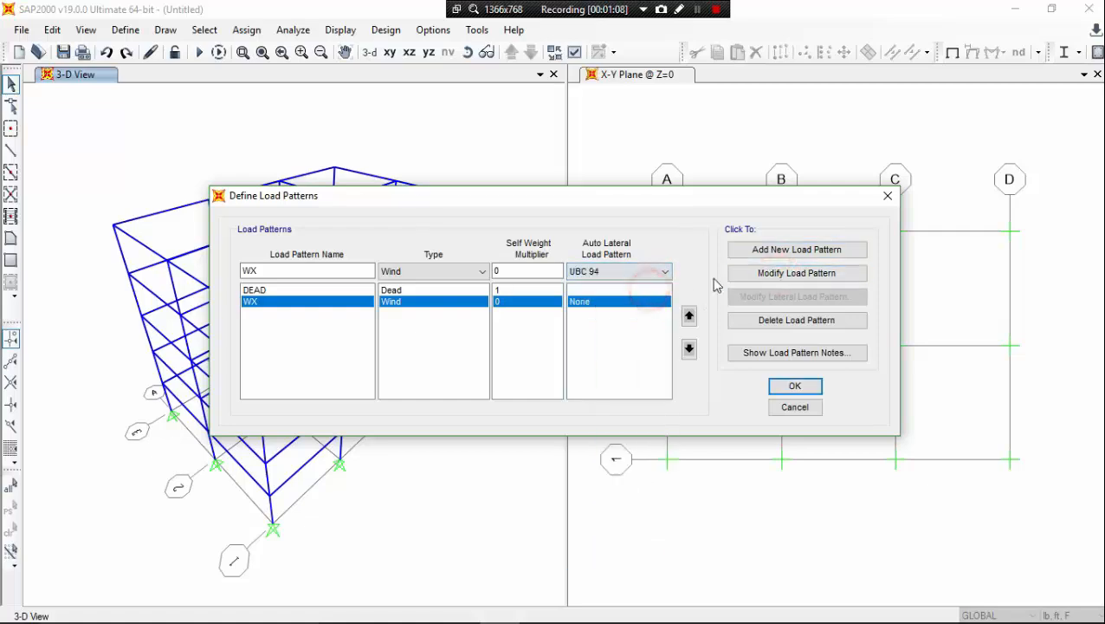
click(787, 275)
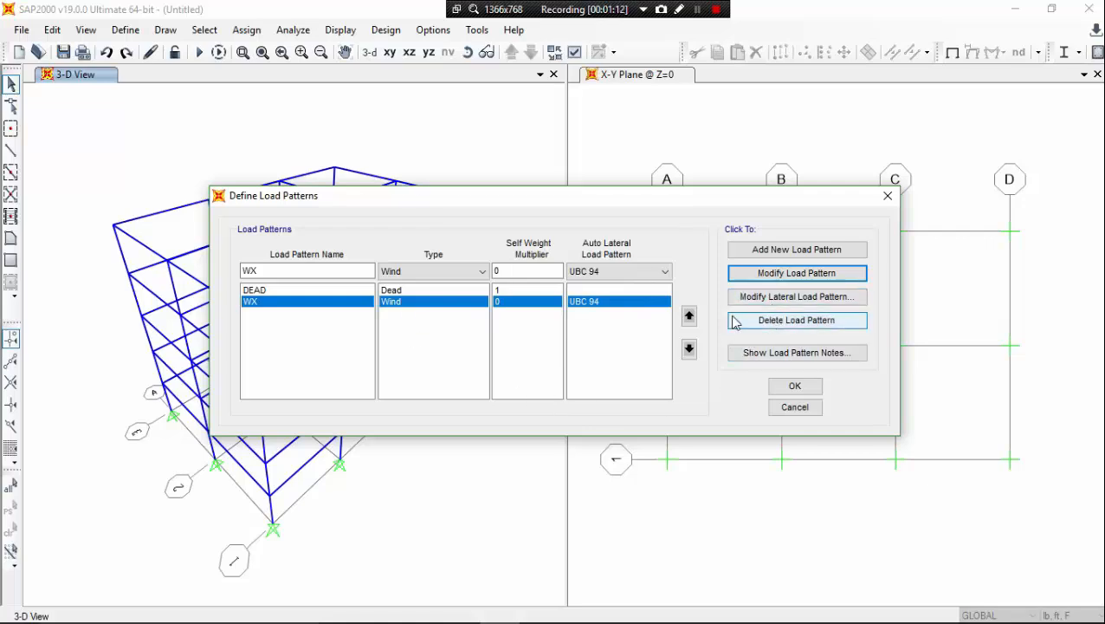
Step: Set the WX wind speed to 131.25 mph with a user-specified exposure height, and accept the load pattern definitions
click(781, 298)
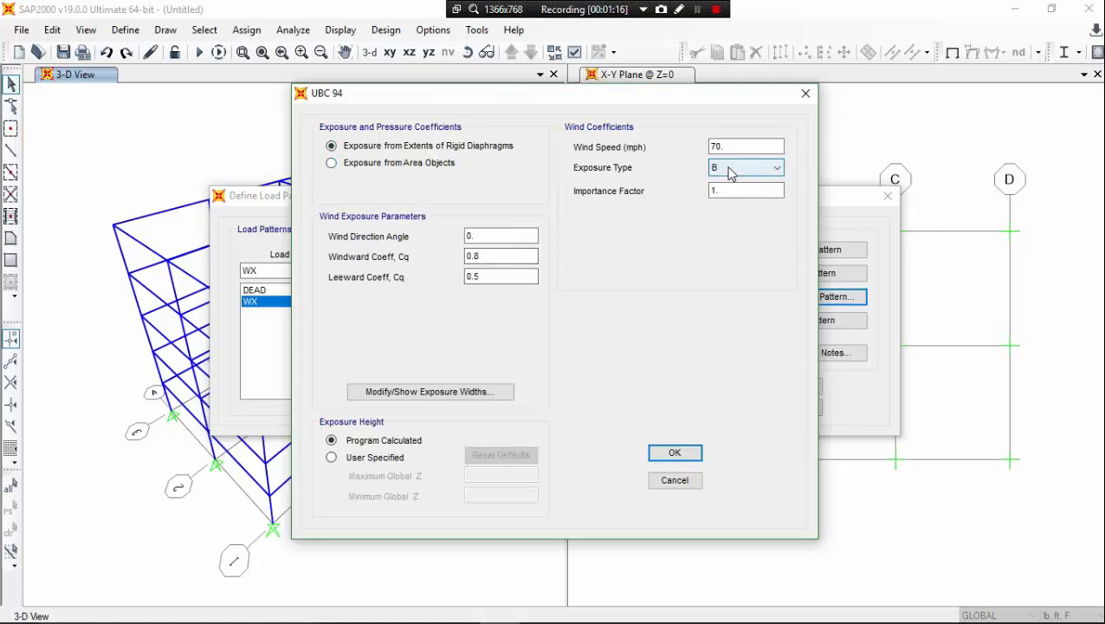
double_click(737, 146)
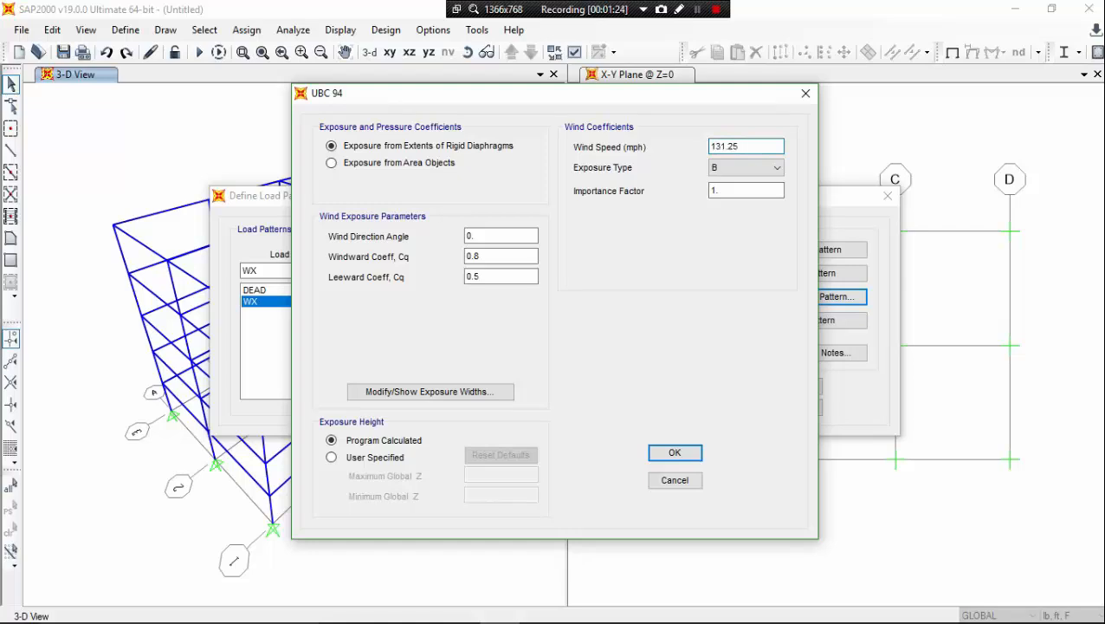
drag(595, 102, 602, 121)
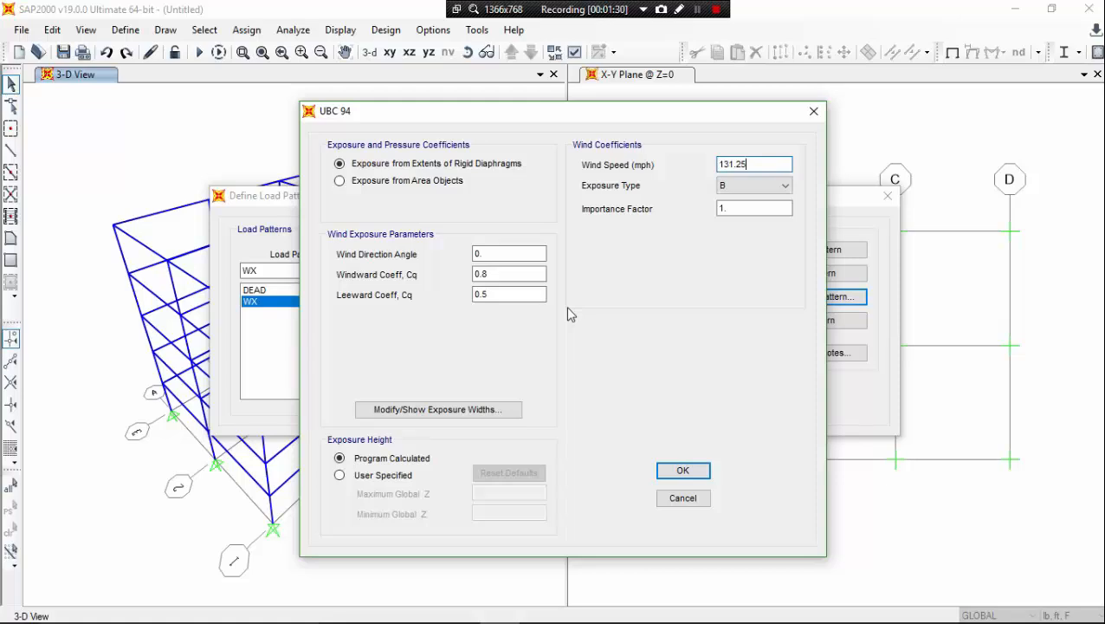
click(389, 478)
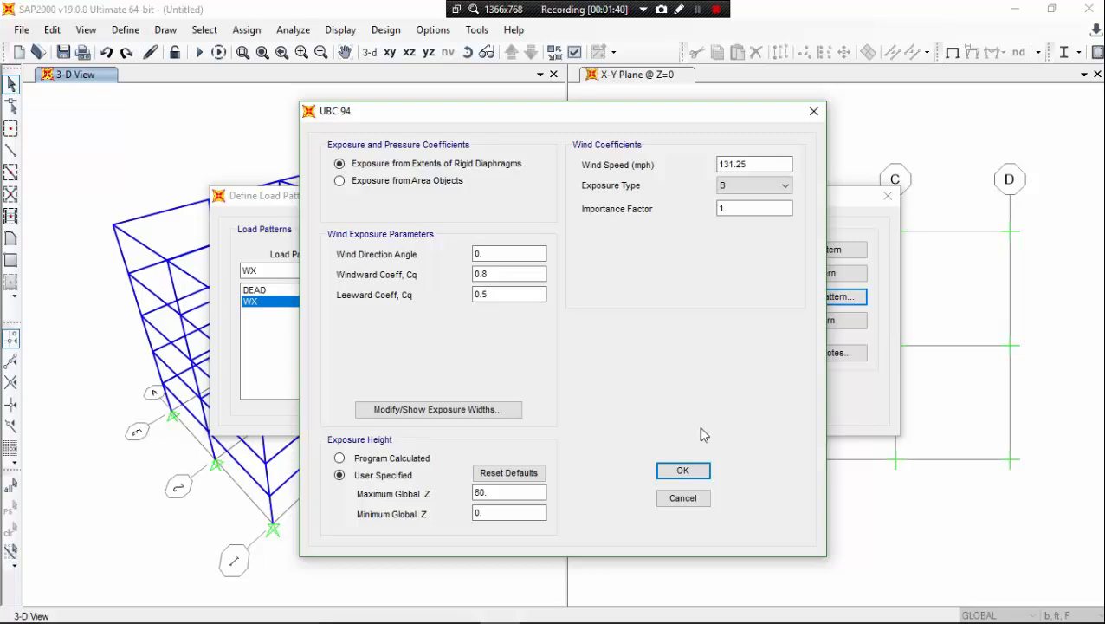
click(684, 470)
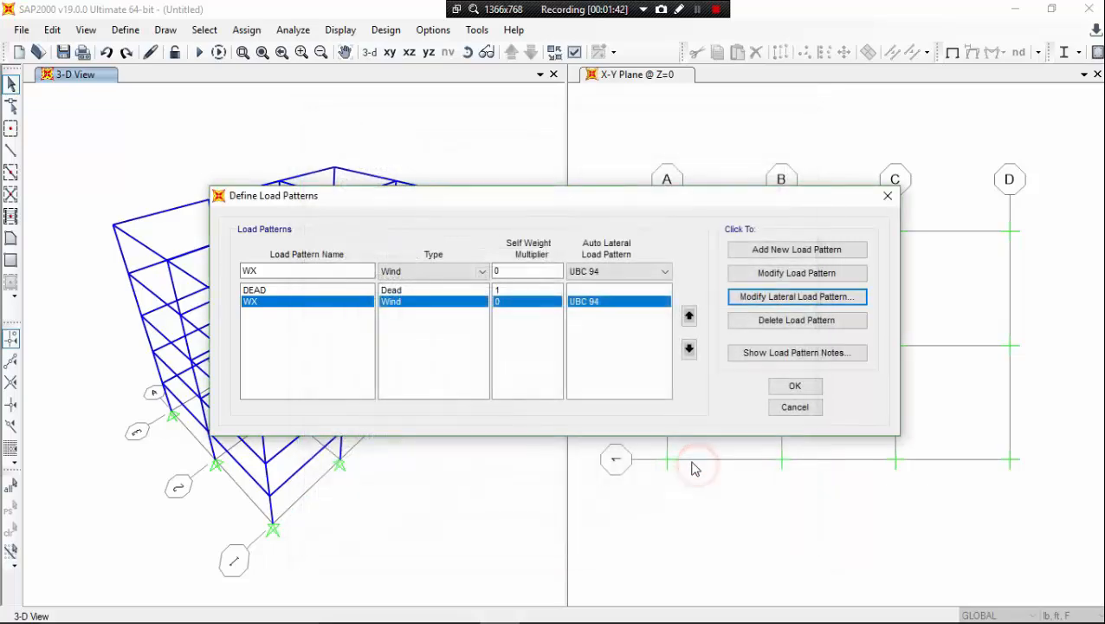
click(795, 387)
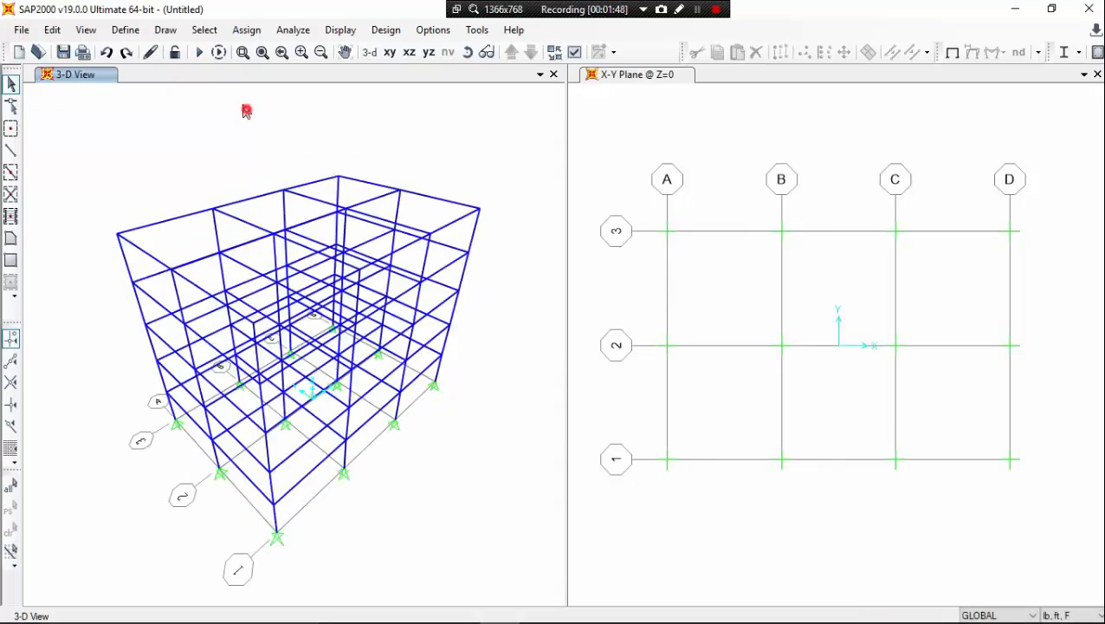
Step: Run the analysis for the DEAD, MODAL and WX load cases, saving the model as EDFGHB
click(199, 52)
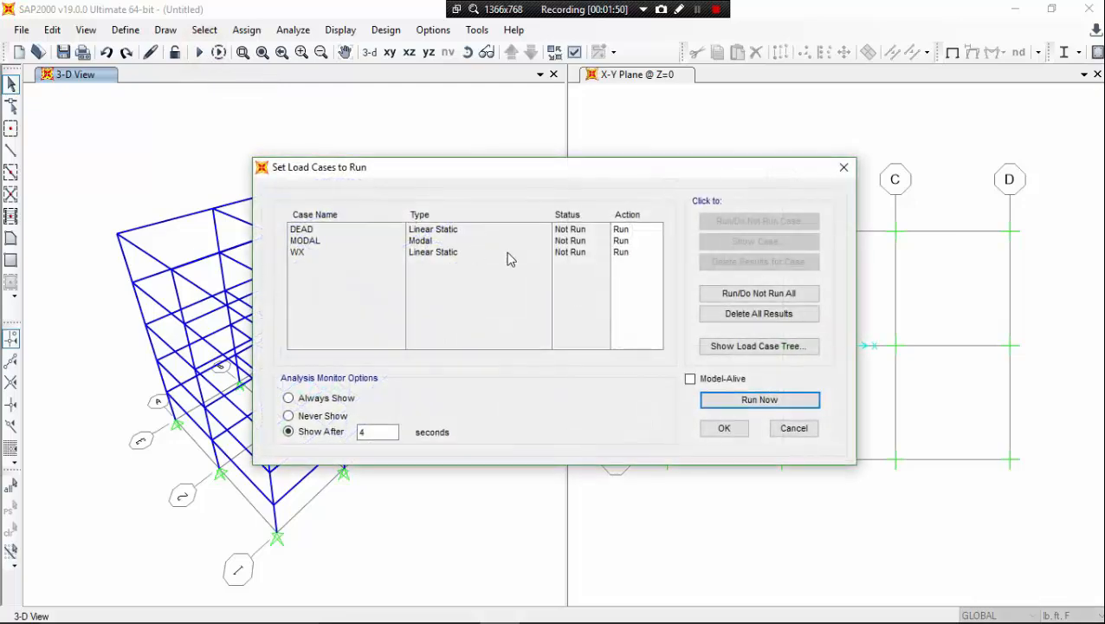
click(732, 400)
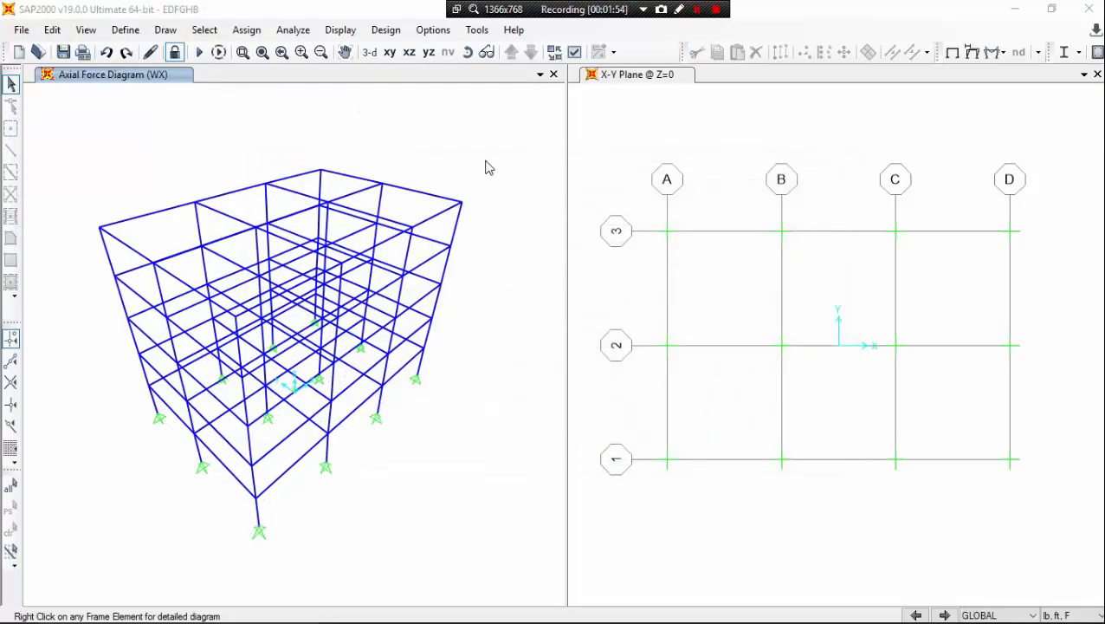
Step: Display the frame axial force diagram for the WX load case
click(1003, 48)
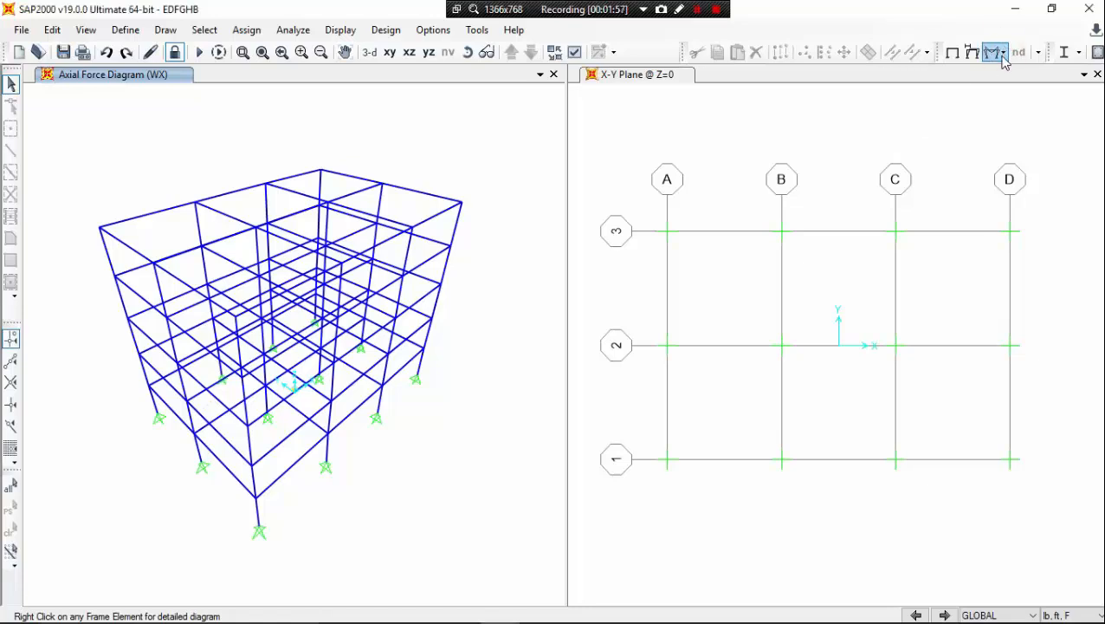
click(1003, 54)
click(998, 105)
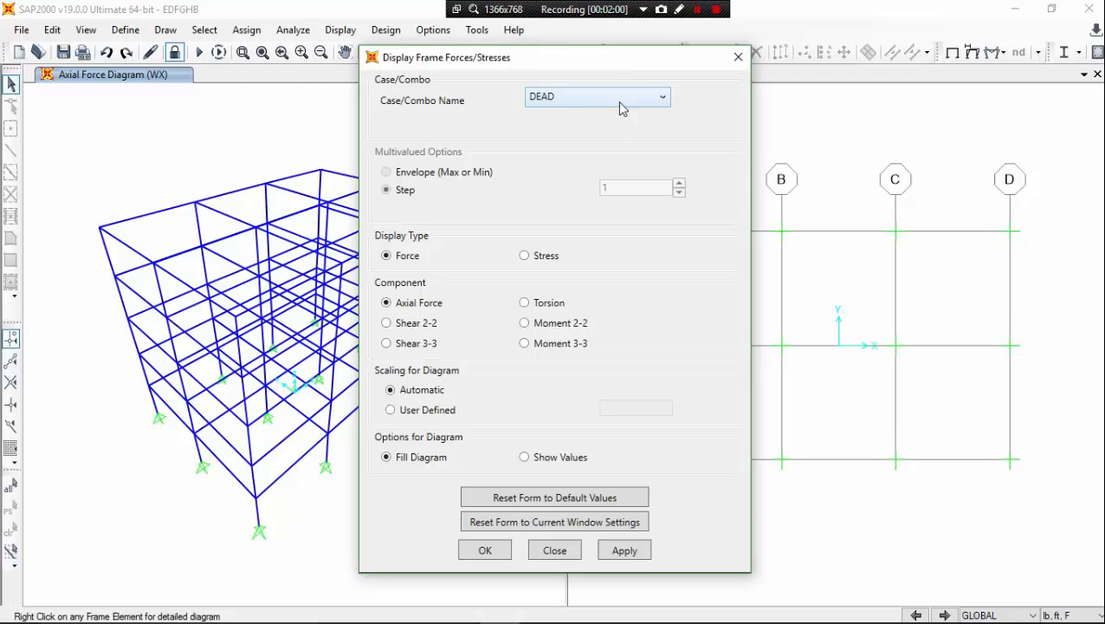
click(621, 101)
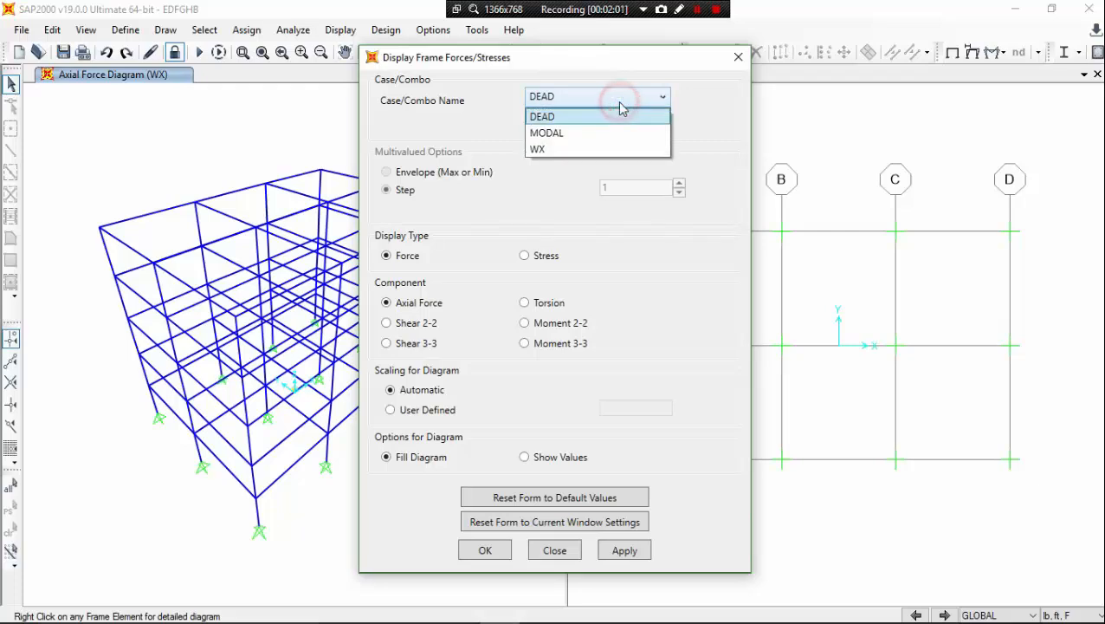
click(609, 149)
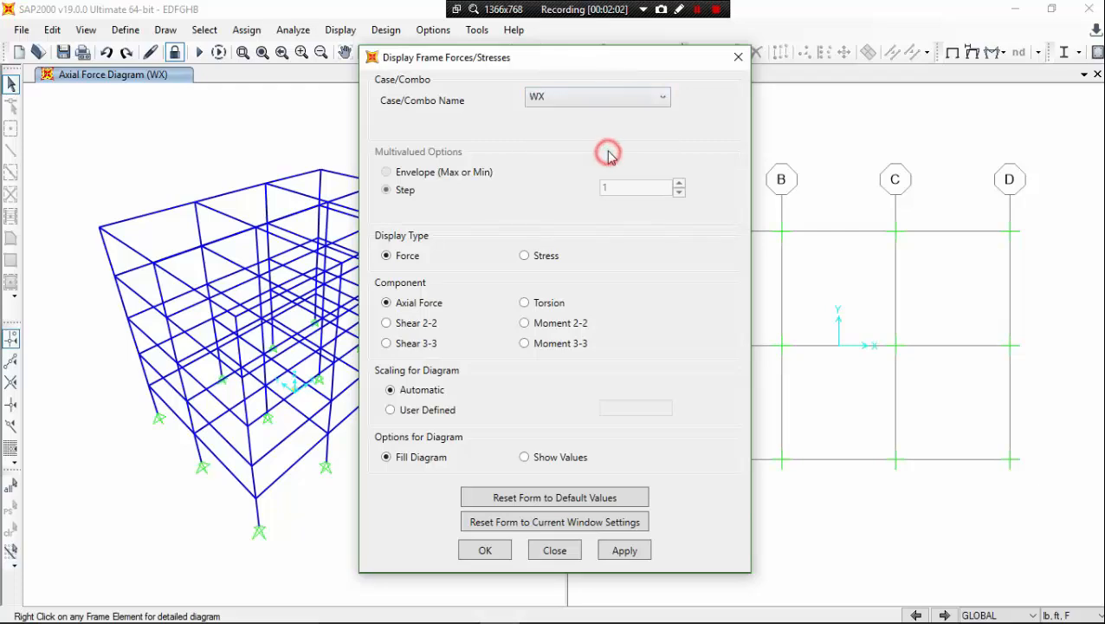
click(624, 551)
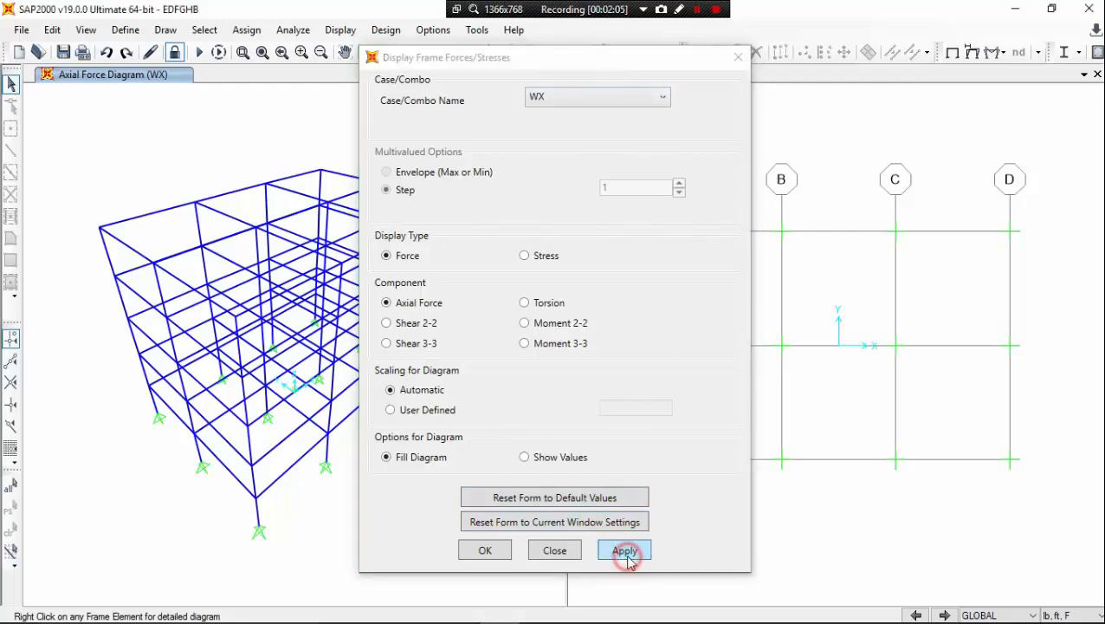
drag(572, 61, 748, 61)
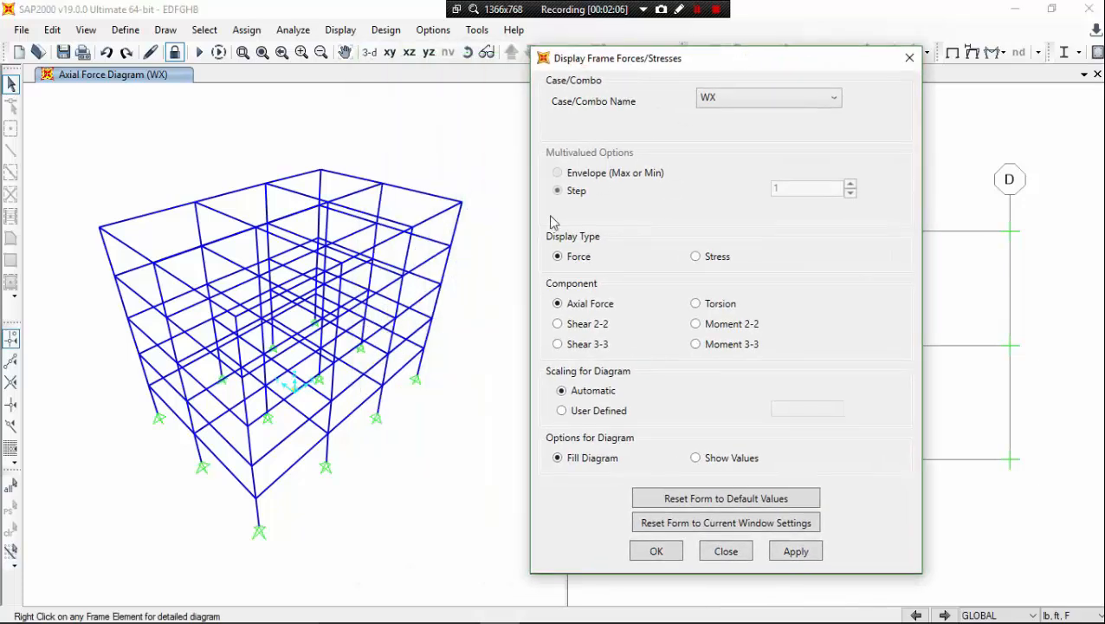
click(790, 555)
click(657, 551)
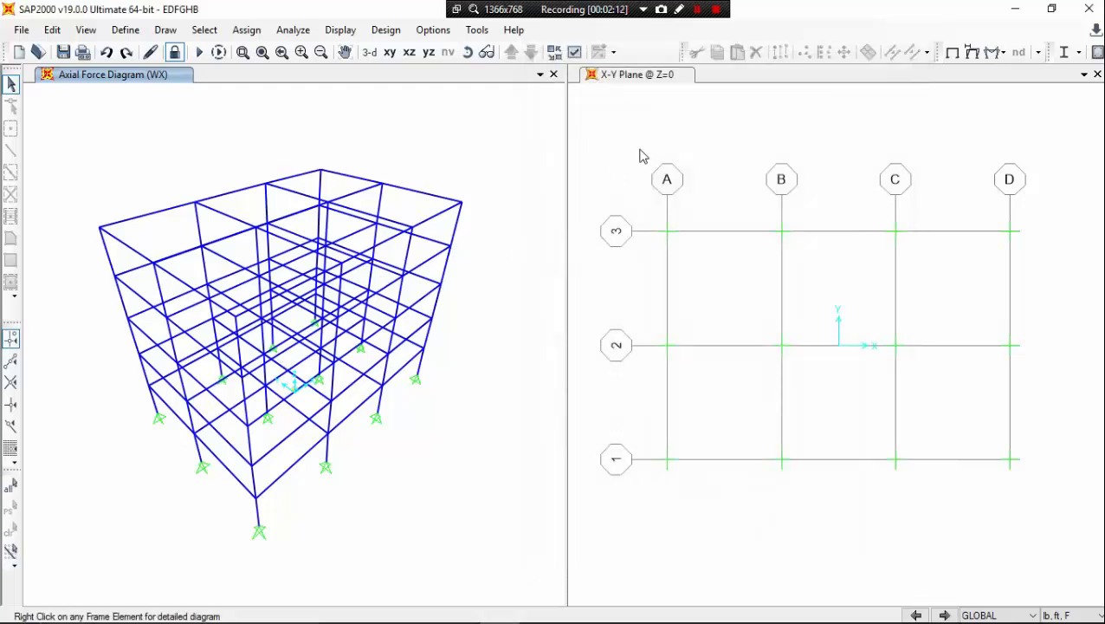
Step: Display the frame Moment 3-3 diagram for the WX load case and inspect it in the 3D view
click(998, 56)
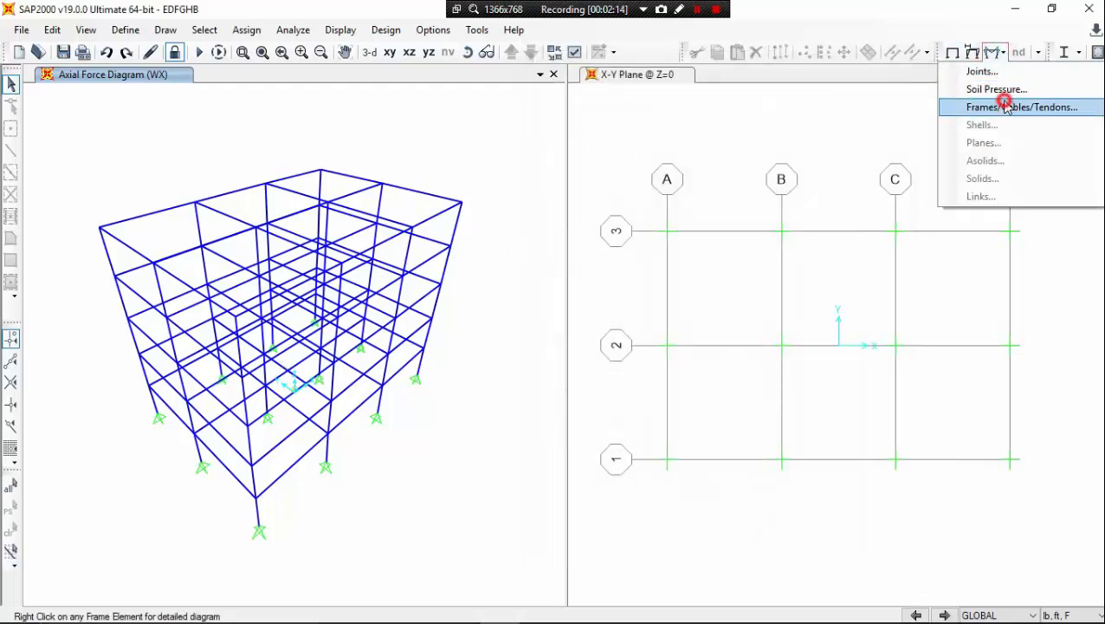
click(994, 106)
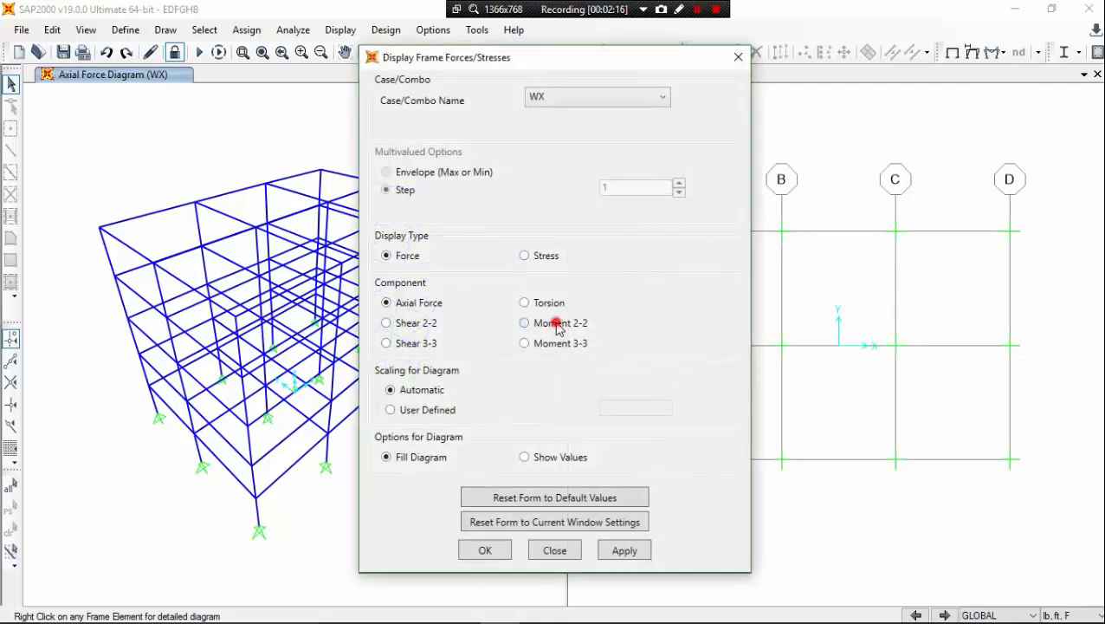
click(557, 324)
click(561, 345)
click(632, 549)
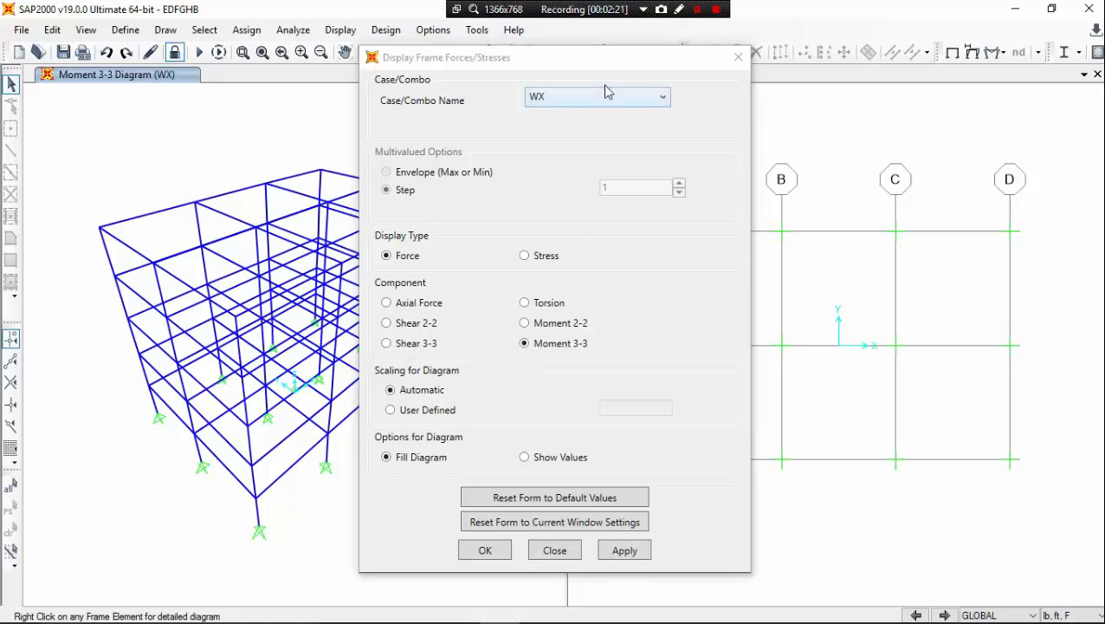
click(738, 57)
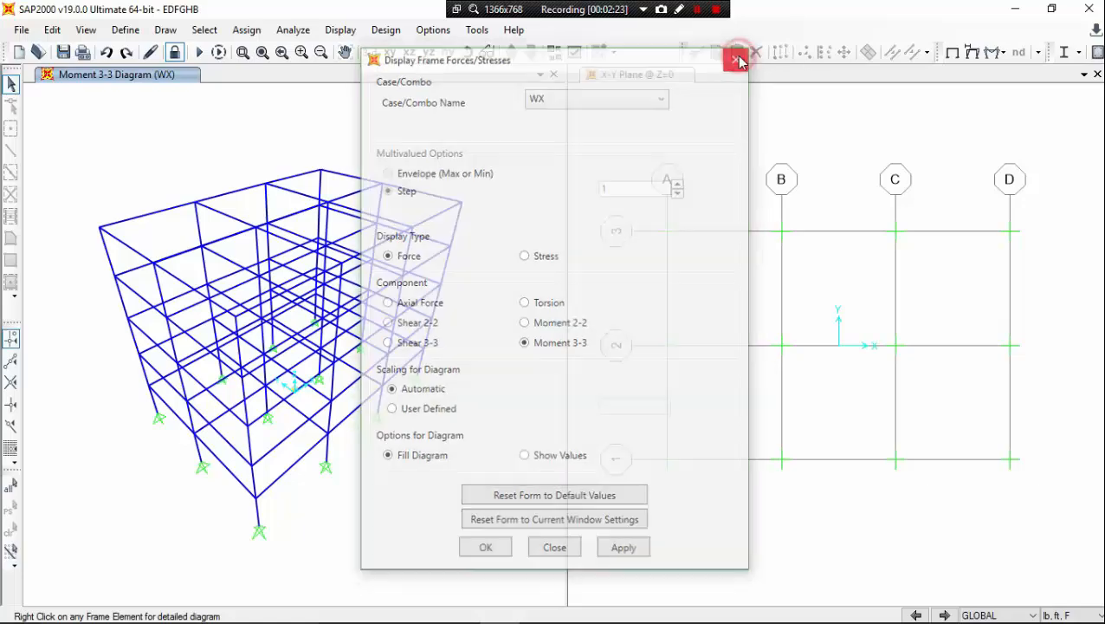
middle_drag(370, 172, 378, 189)
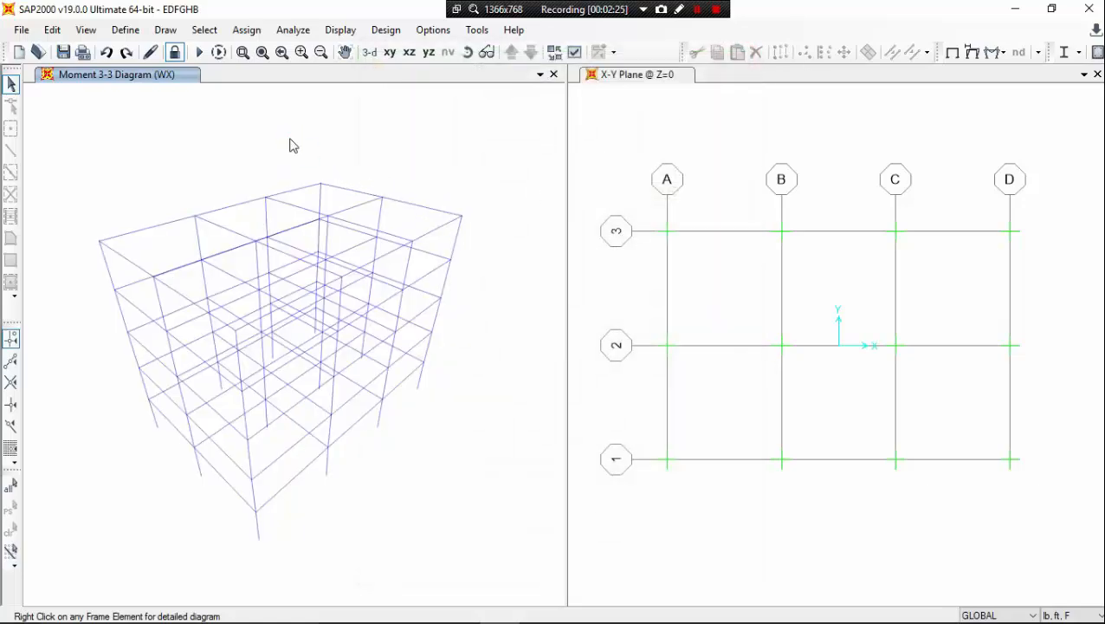
Step: Select the entire frame model and unlock it for editing, discarding the existing analysis results
scroll(198, 224, down, 4)
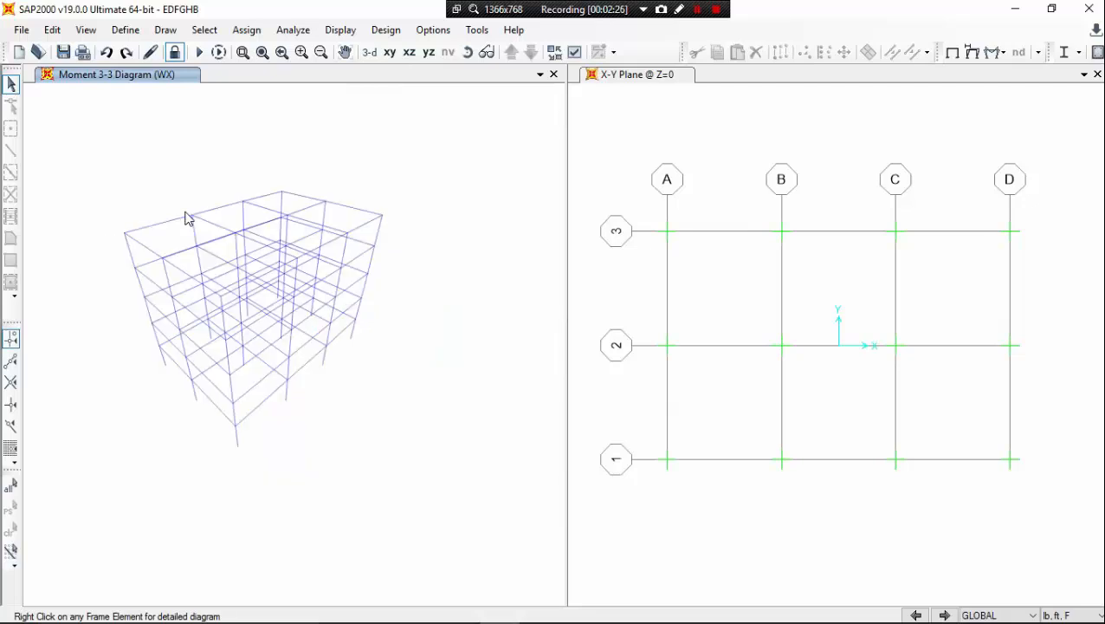
click(101, 162)
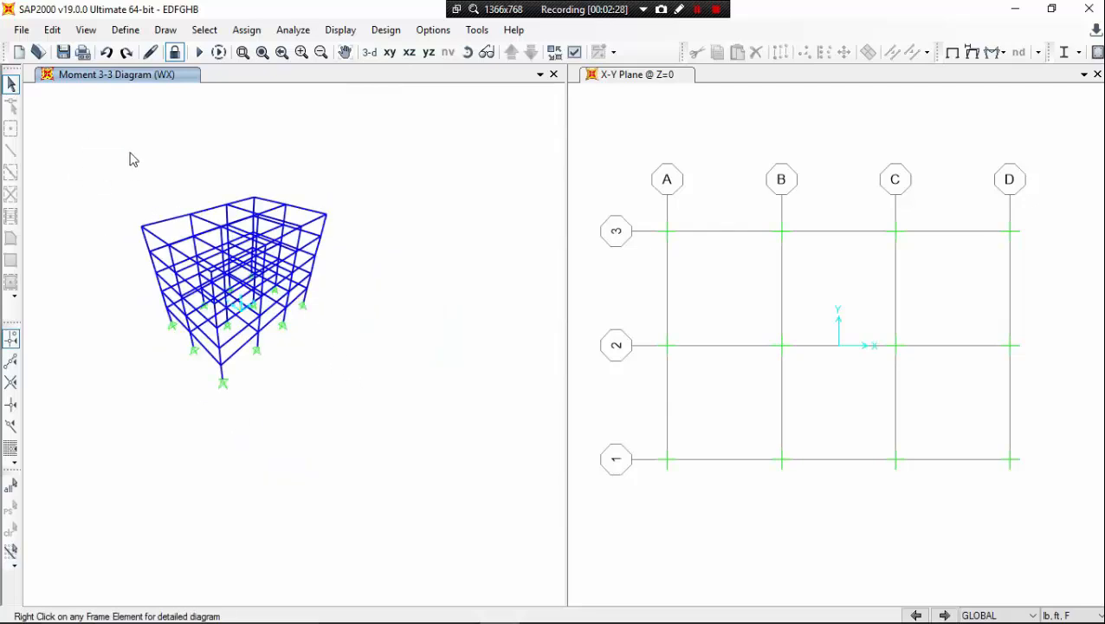
key(ctrl+a)
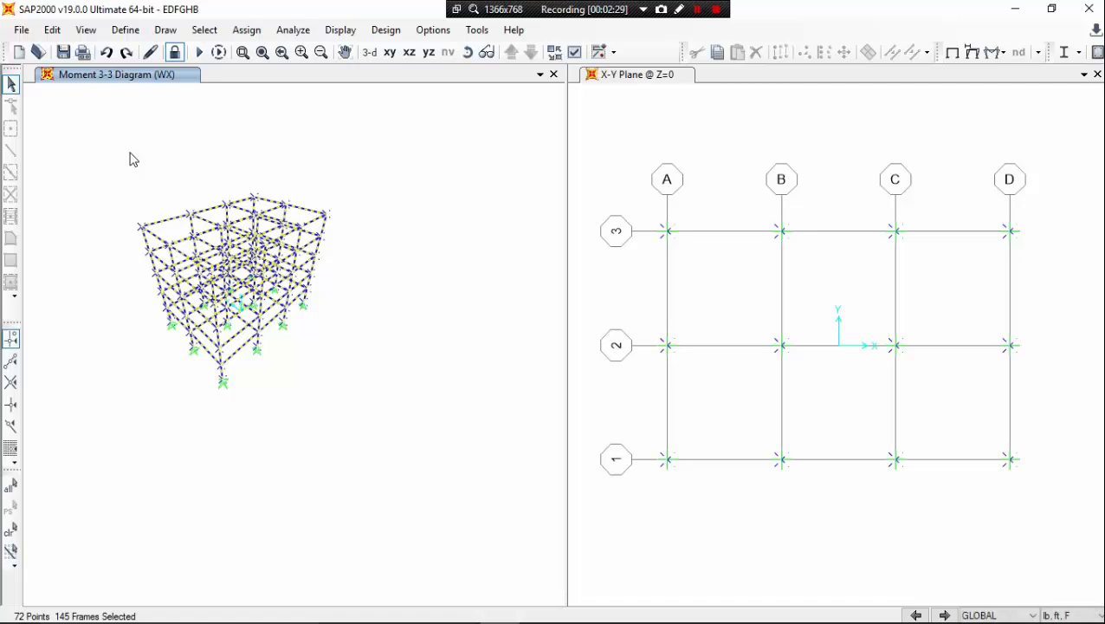
click(247, 31)
click(161, 113)
click(175, 52)
click(540, 383)
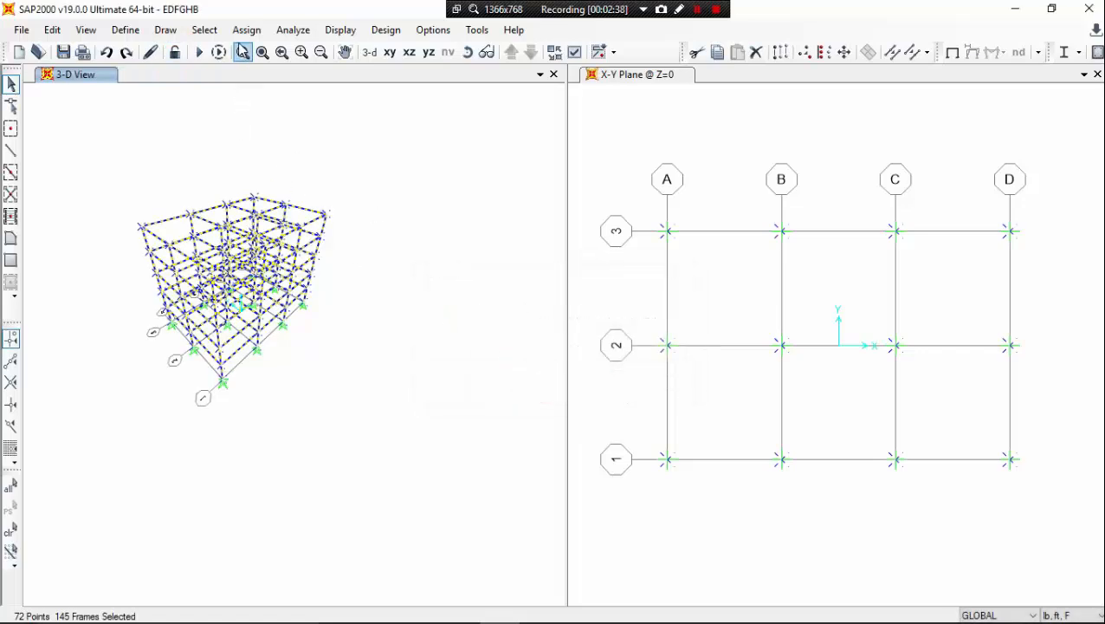
Step: Define a semi-rigid diaphragm joint constraint DIAPH1 about the Z axis, with a different diaphragm for each selected Z level
click(247, 30)
mouse_move(267, 50)
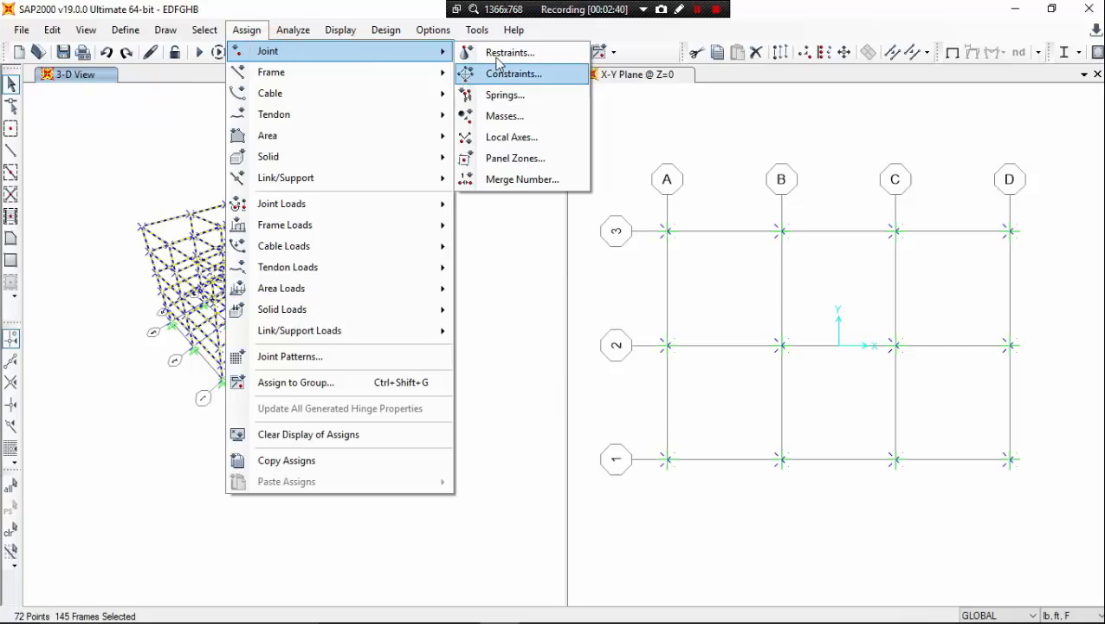
click(539, 74)
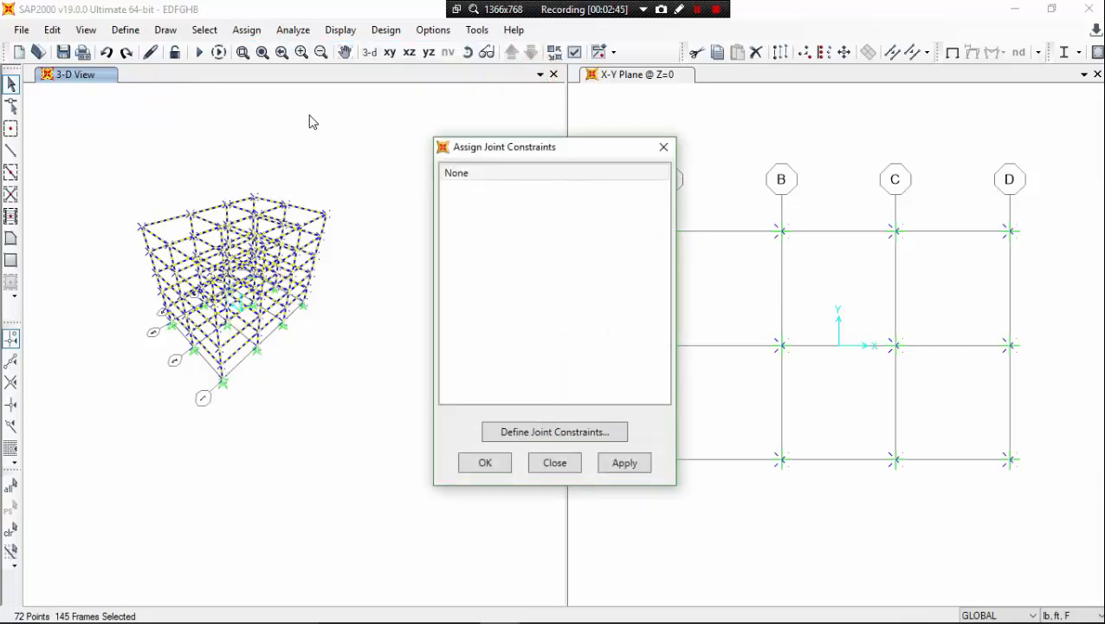
click(606, 434)
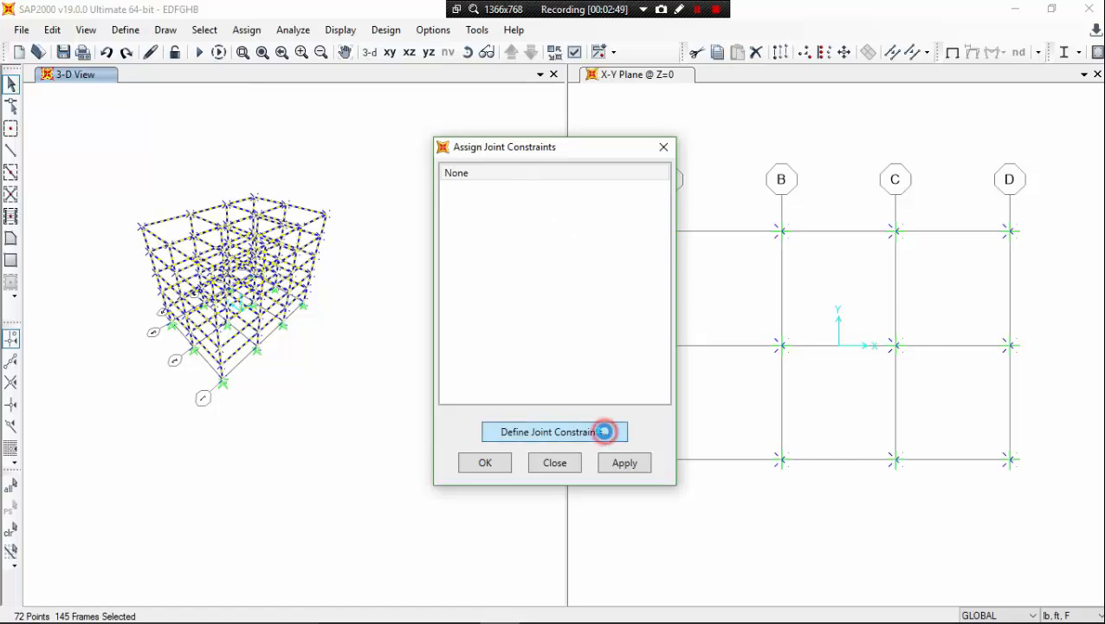
click(676, 256)
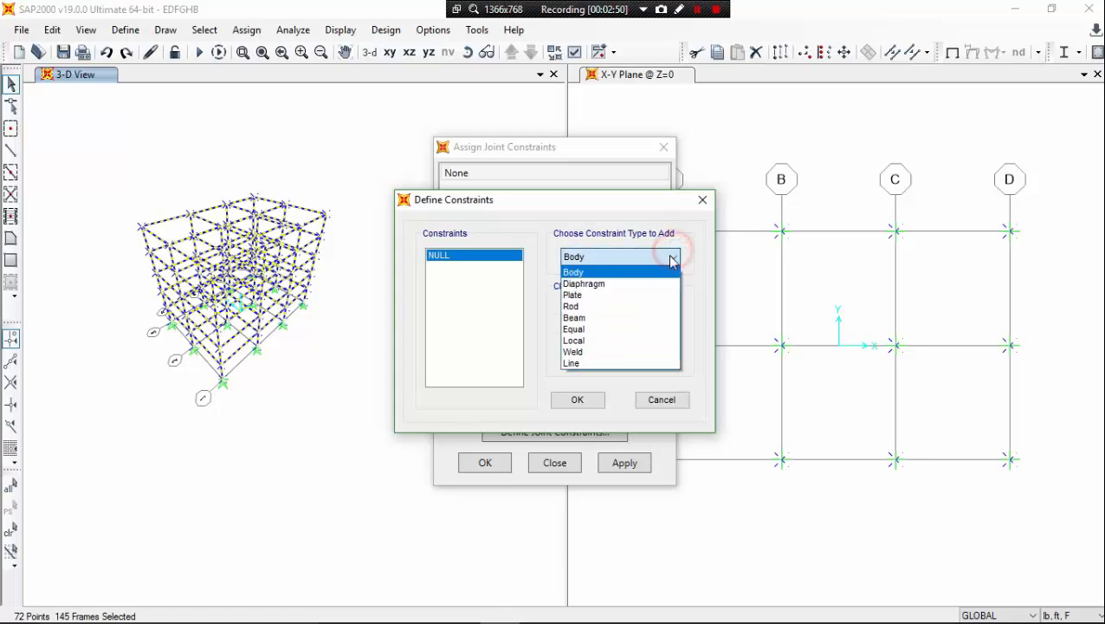
click(658, 286)
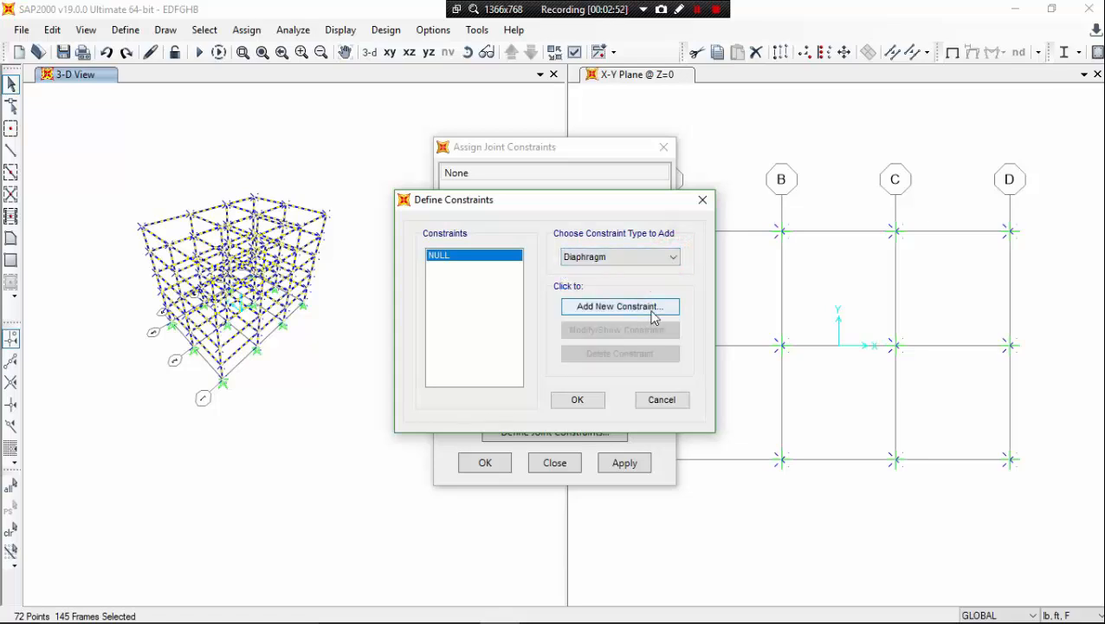
click(653, 313)
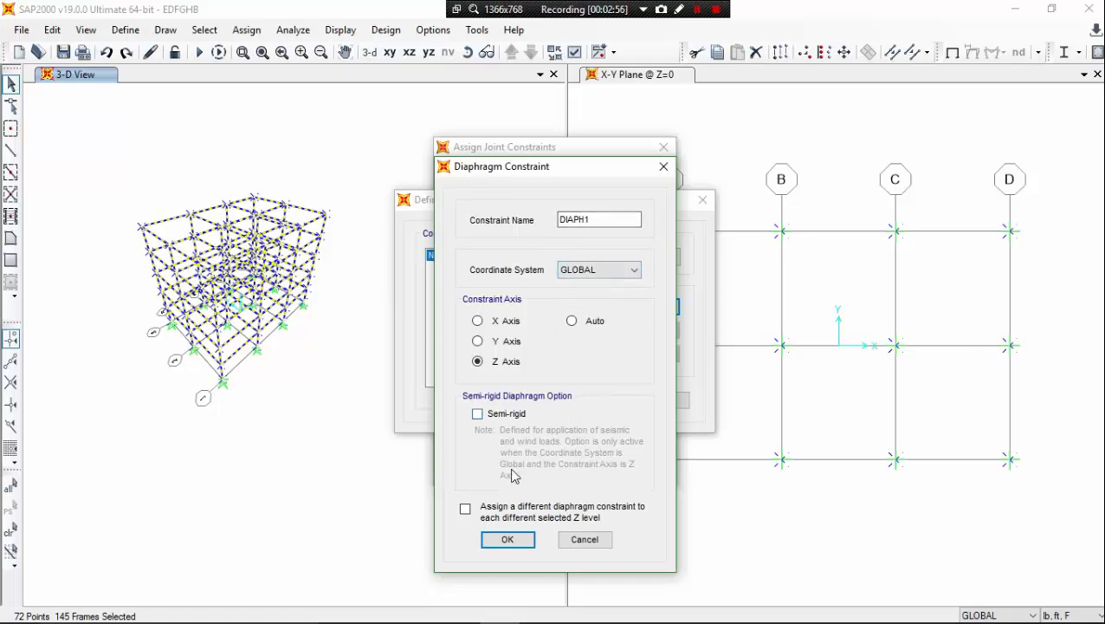
click(511, 514)
click(506, 414)
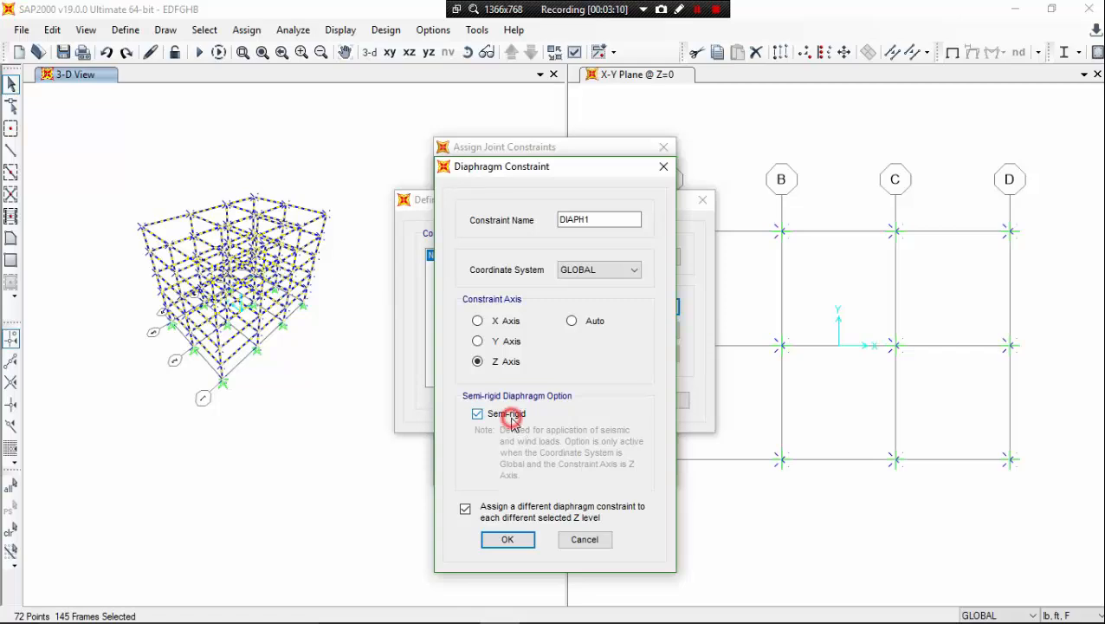
click(508, 538)
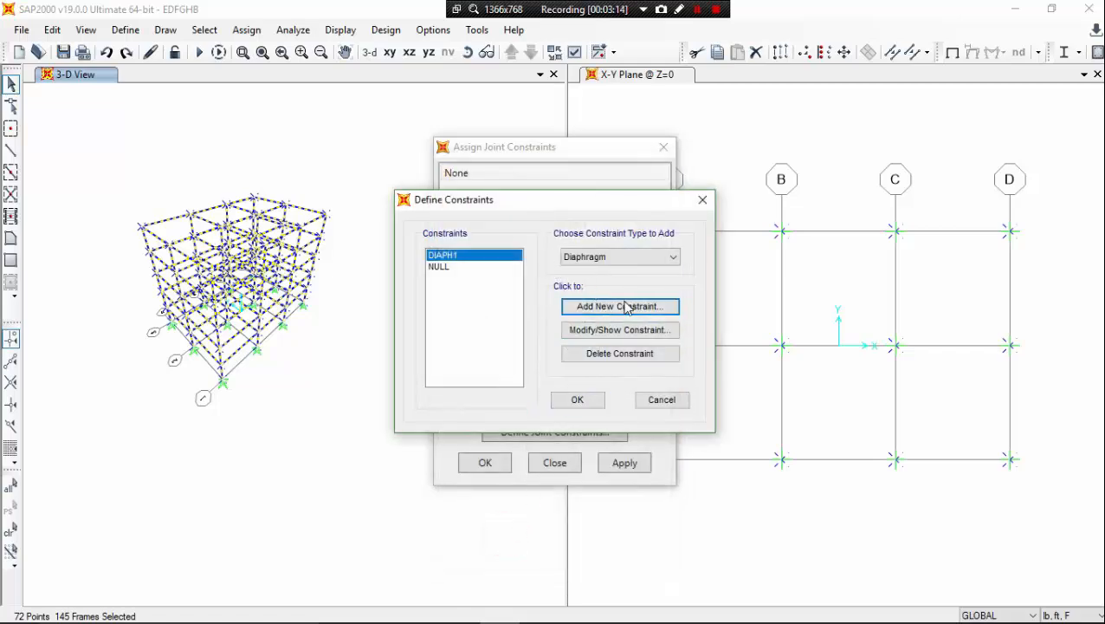
click(587, 398)
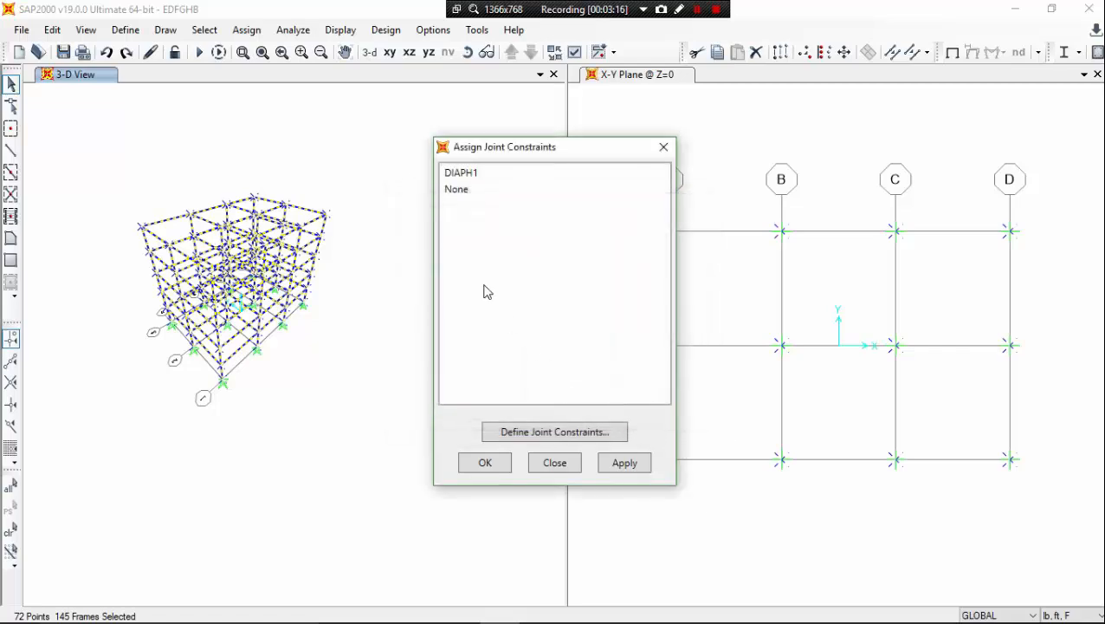
Step: Assign the DIAPH1 constraint to all selected joints of the building
click(470, 173)
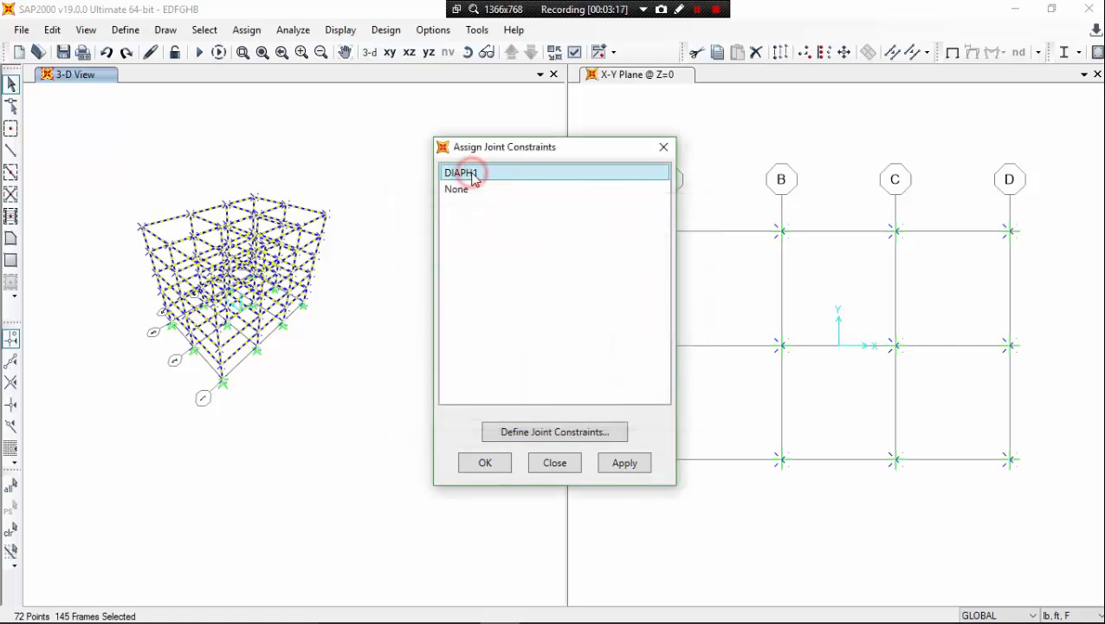
click(620, 465)
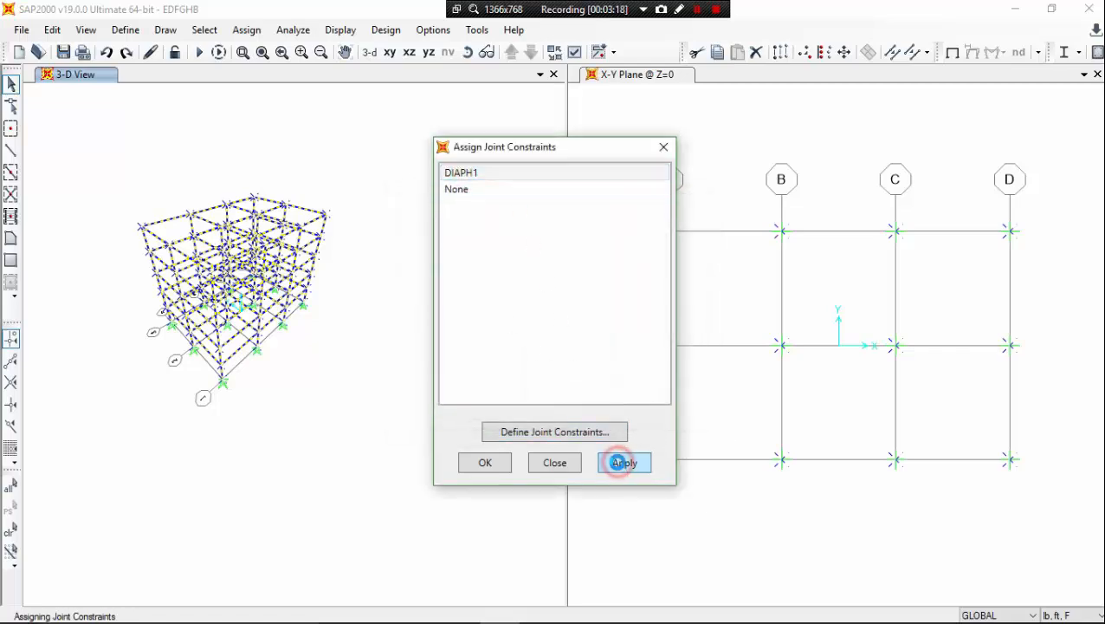
click(484, 461)
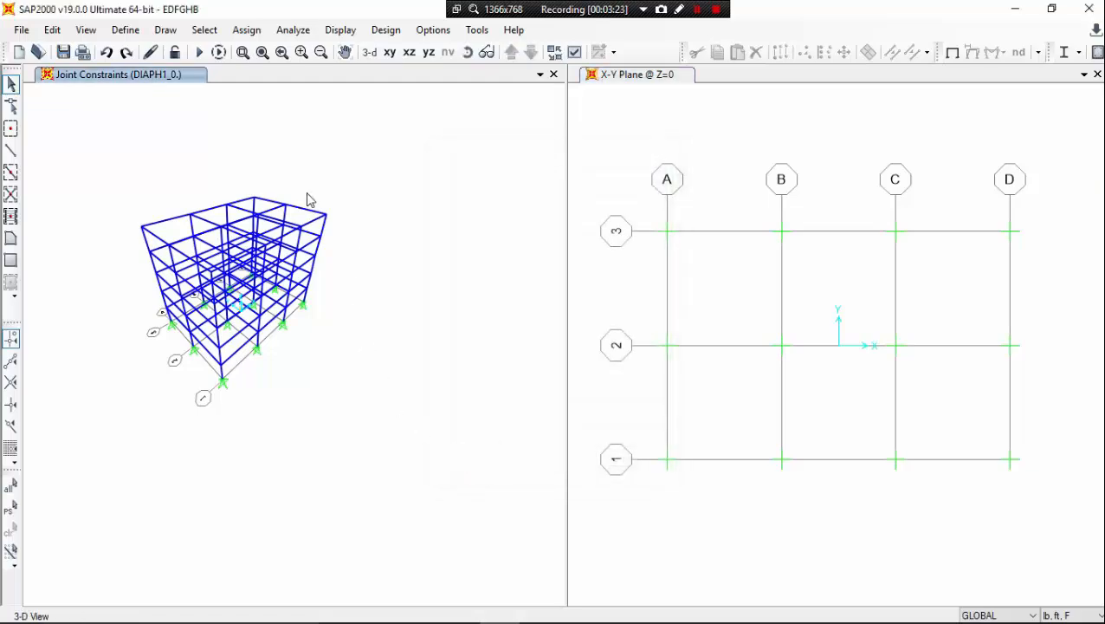
Step: Check the constraint assignment of the top corner joint at grid D-1 in its point information
scroll(308, 200, up, 5)
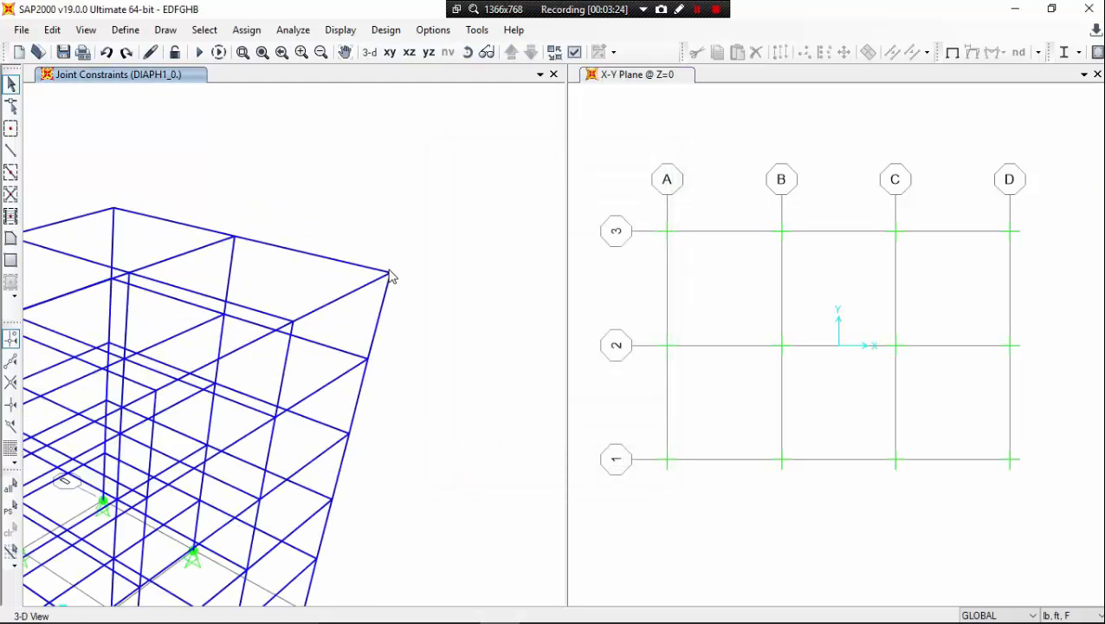
click(388, 273)
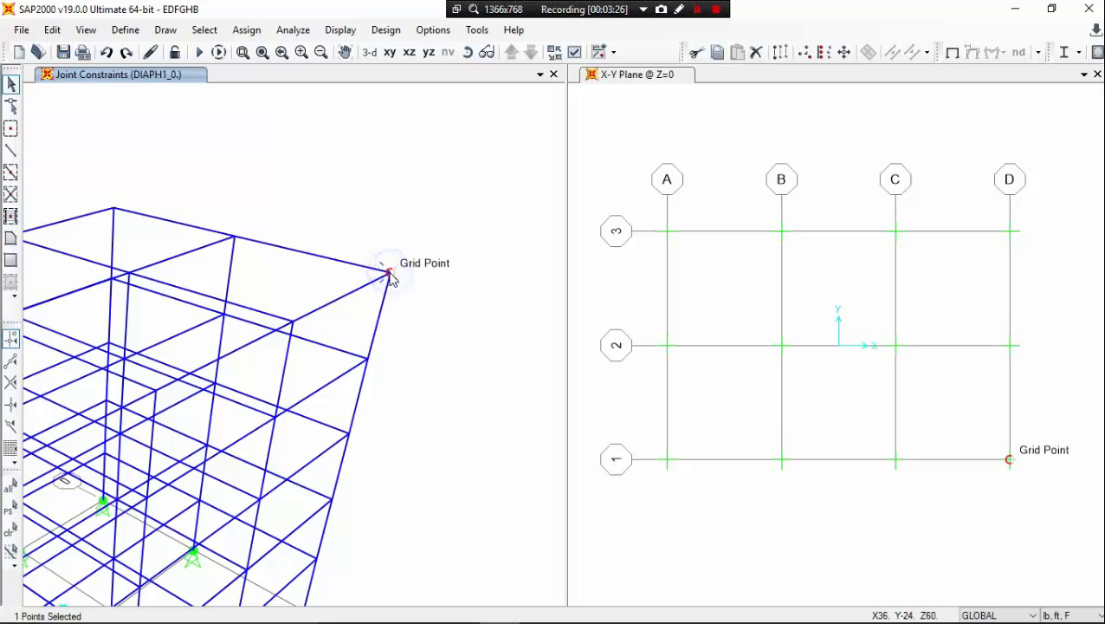
right_click(389, 276)
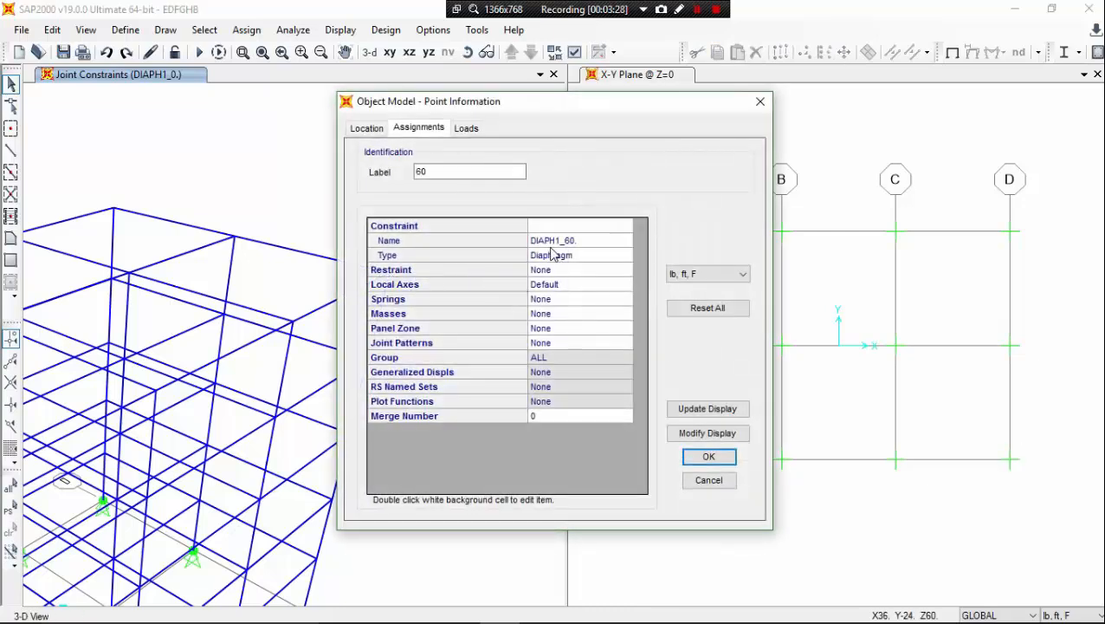
click(708, 457)
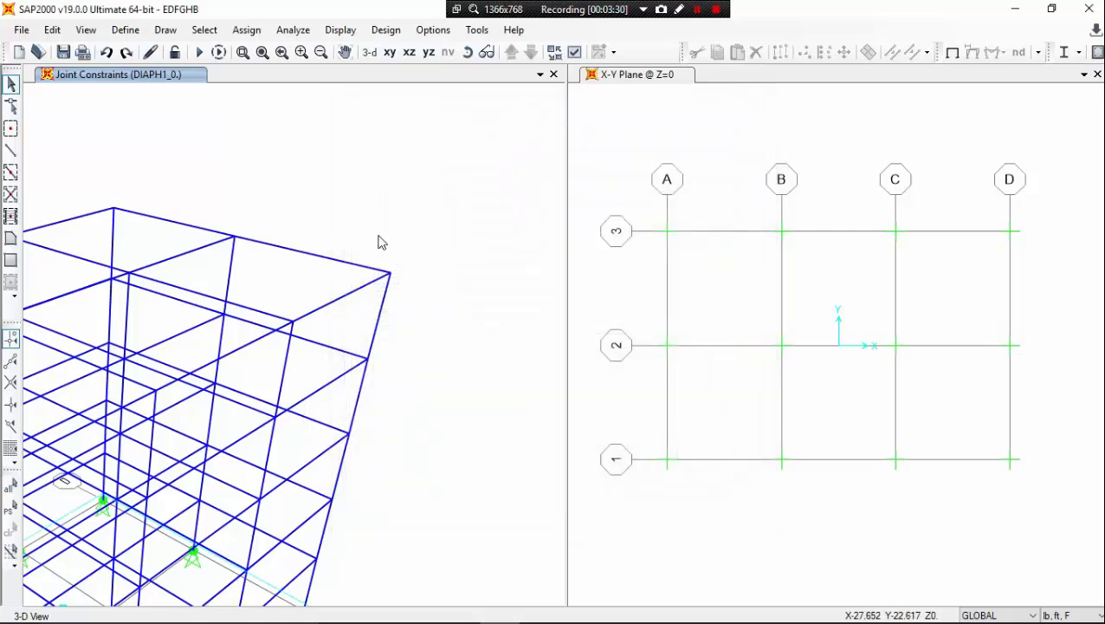
click(380, 114)
Step: Rerun the analysis of all load cases and inspect the WX Moment 3-3 diagram near the building's base
click(198, 52)
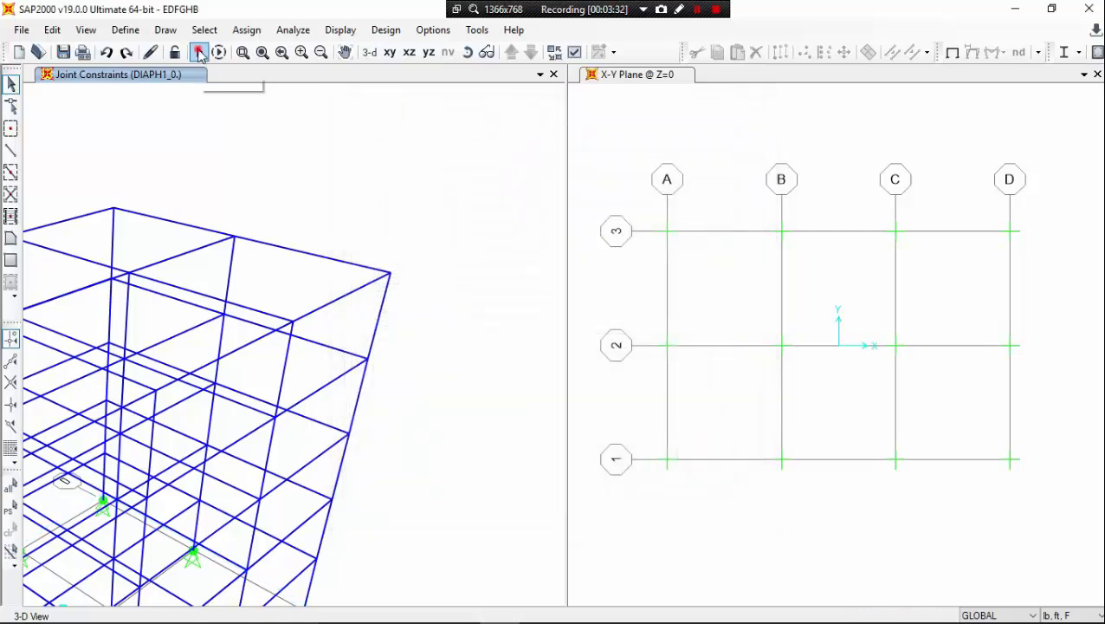
click(757, 404)
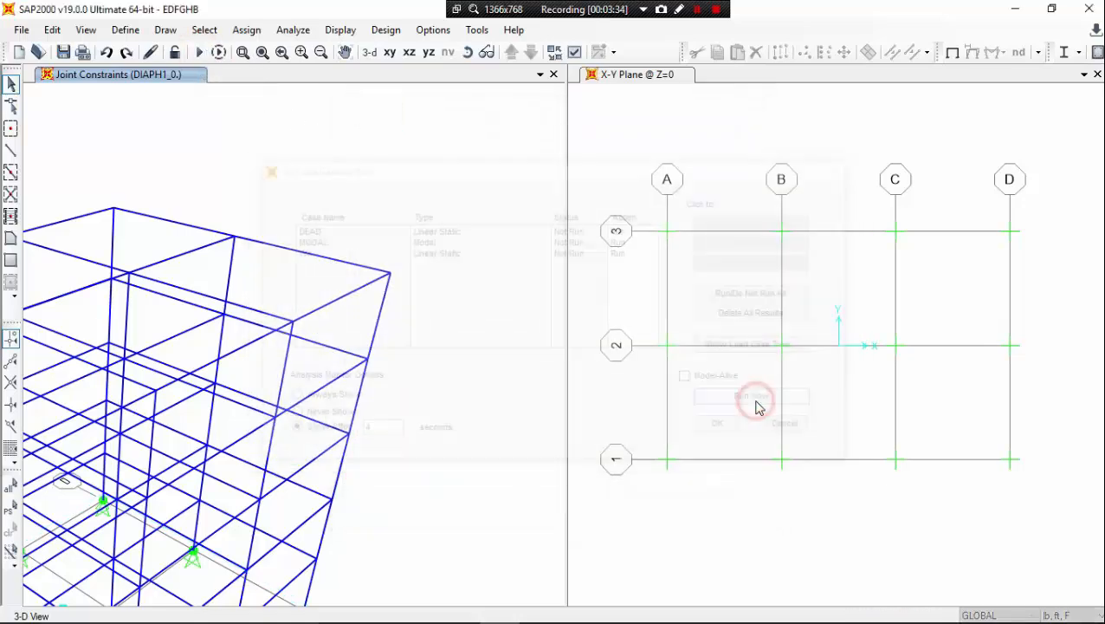
click(697, 9)
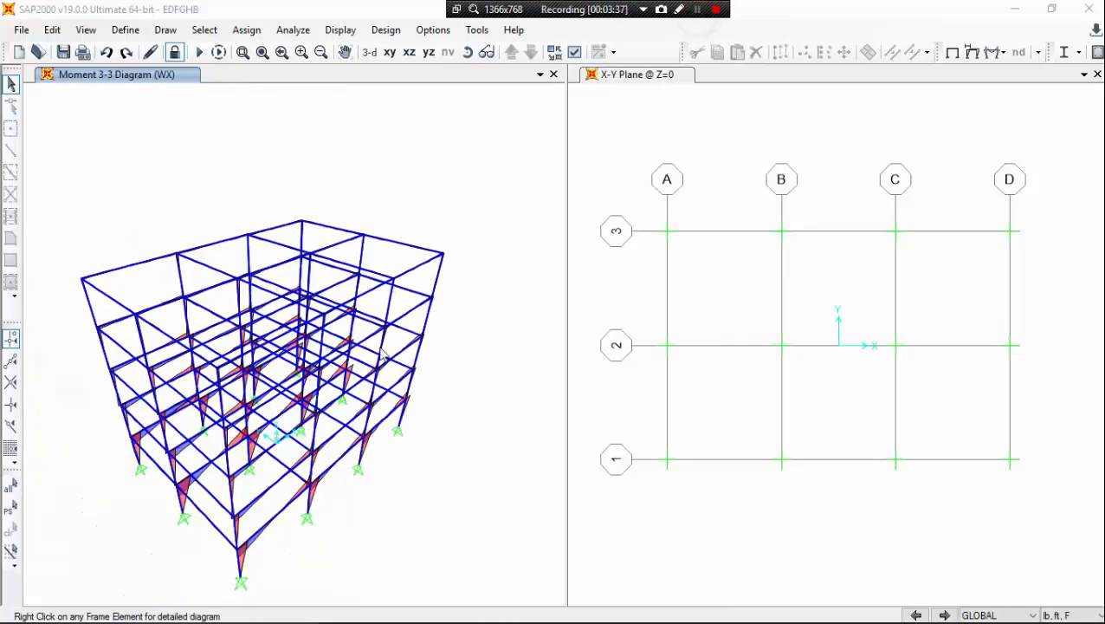
scroll(216, 522, up, 5)
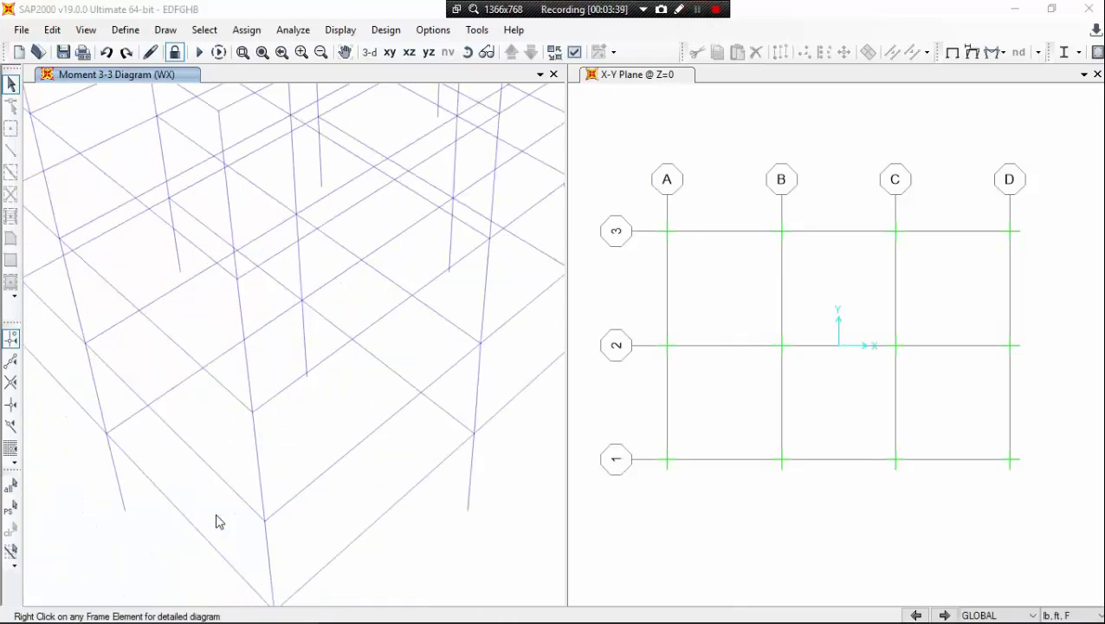
middle_drag(219, 501, 215, 431)
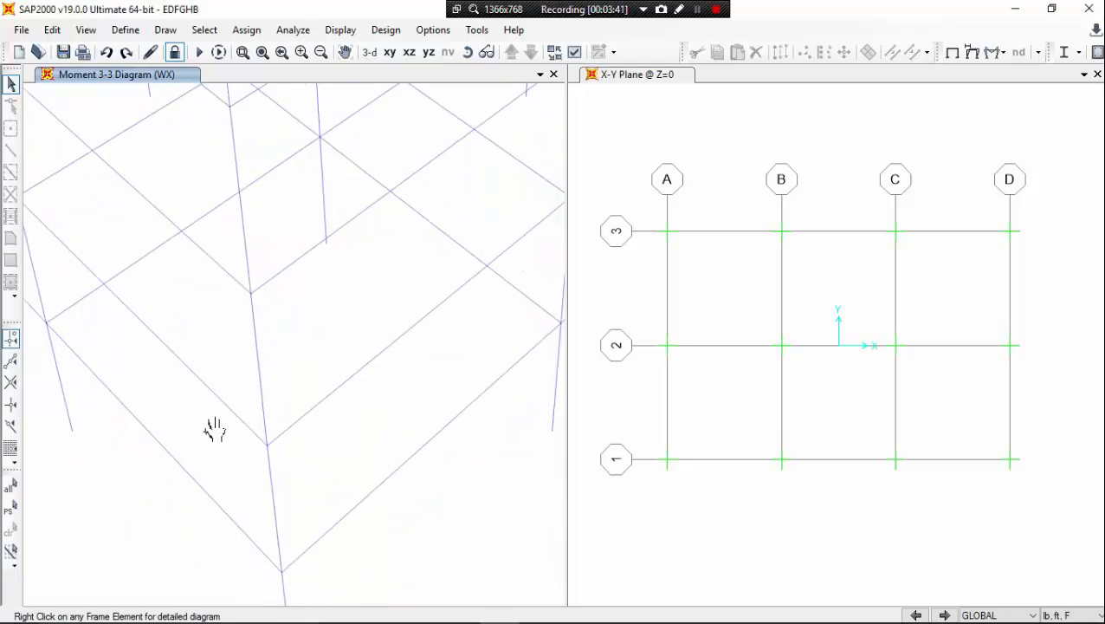
Step: Display the WX axial force diagram with values shown on the frames and inspect it in the 3D view
click(993, 52)
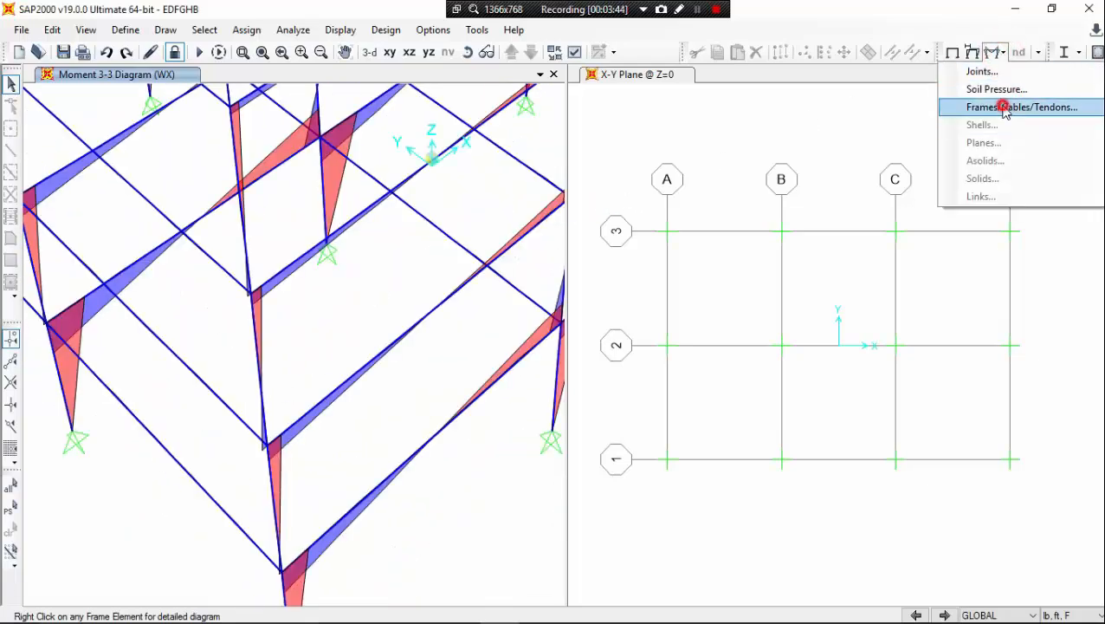
click(1007, 107)
click(654, 103)
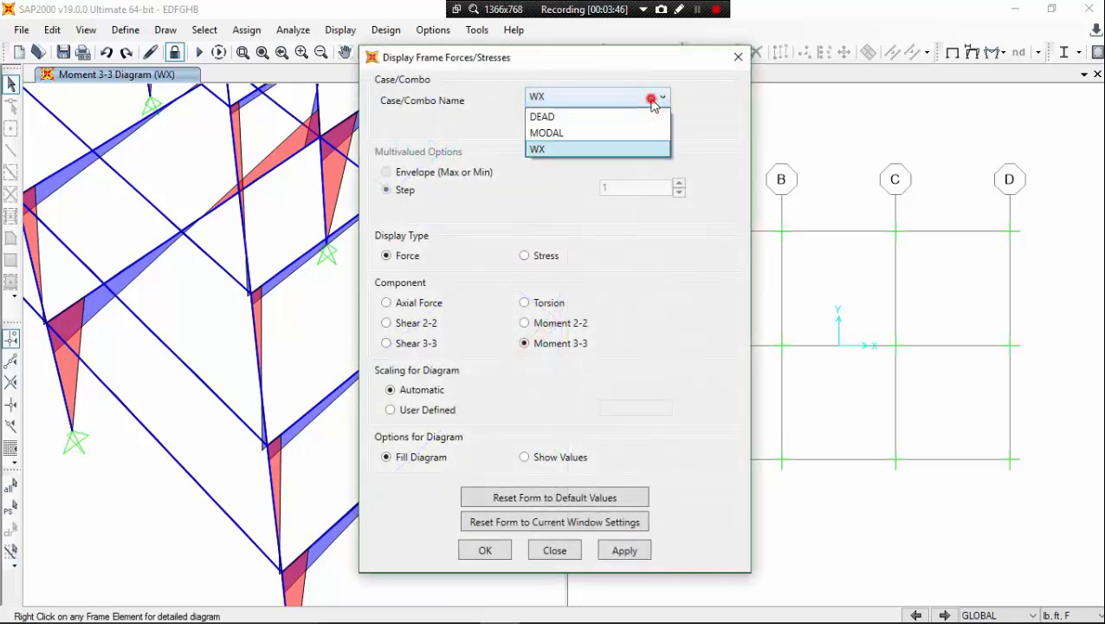
click(588, 148)
click(420, 310)
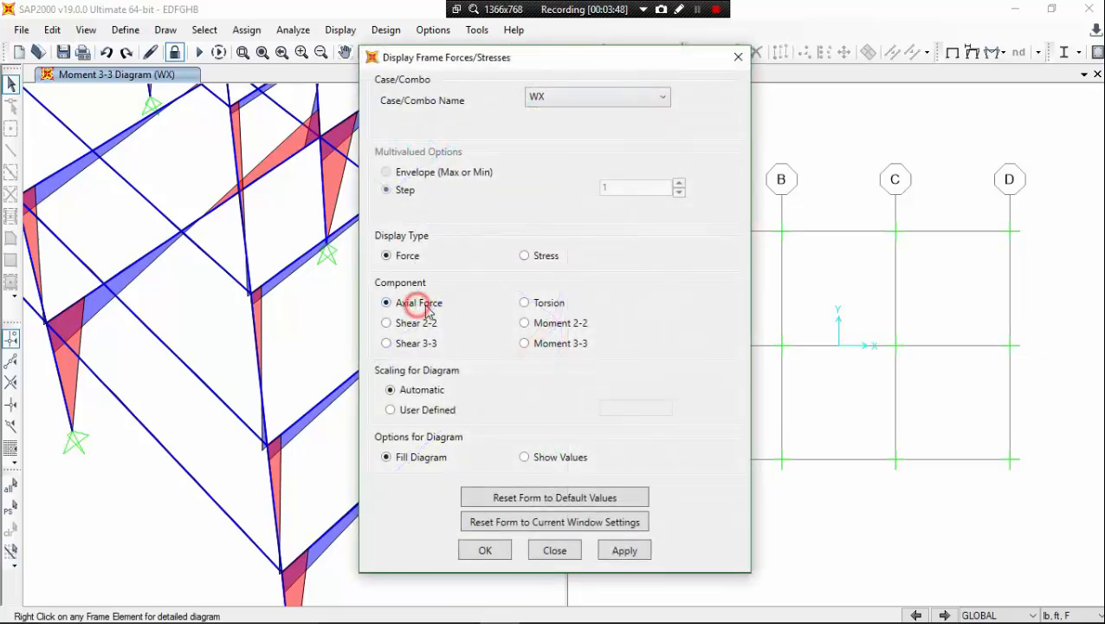
click(549, 460)
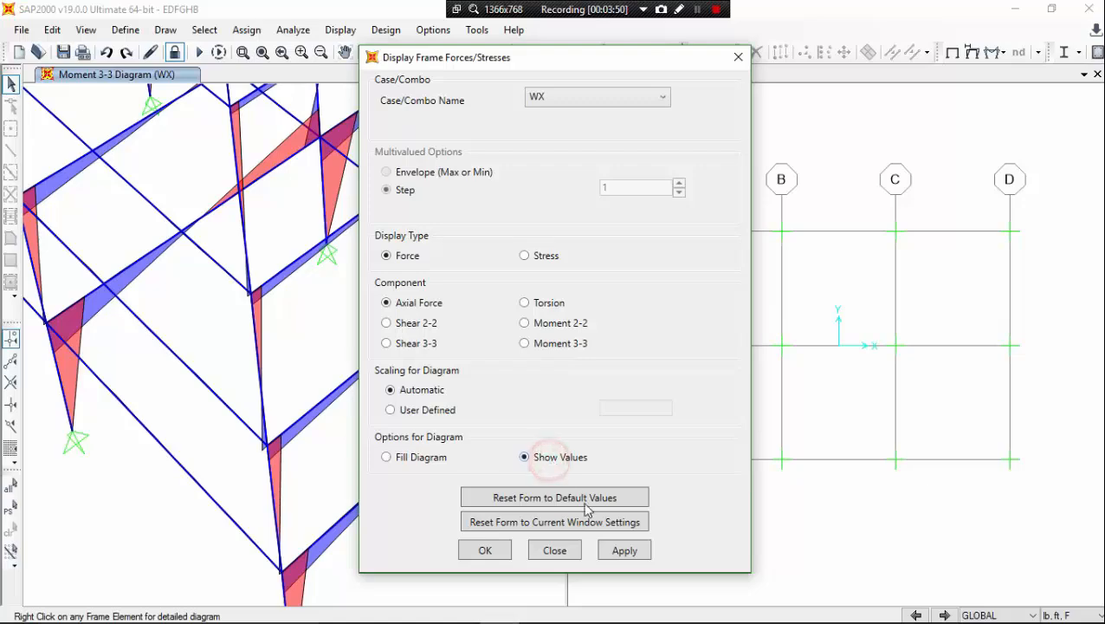
click(625, 550)
click(488, 549)
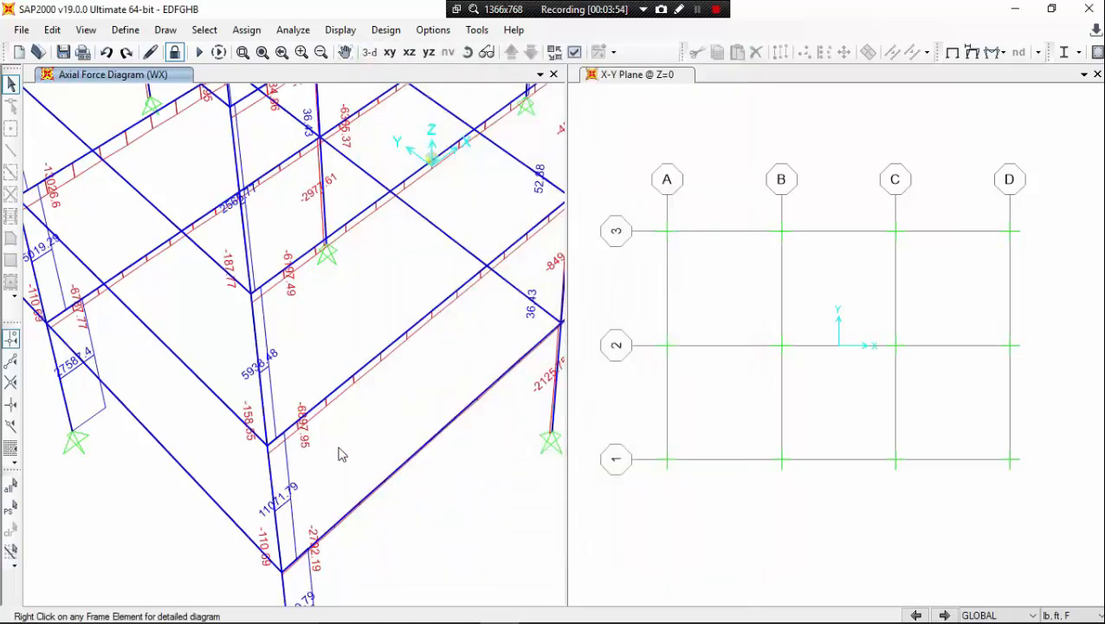
scroll(321, 373, down, 5)
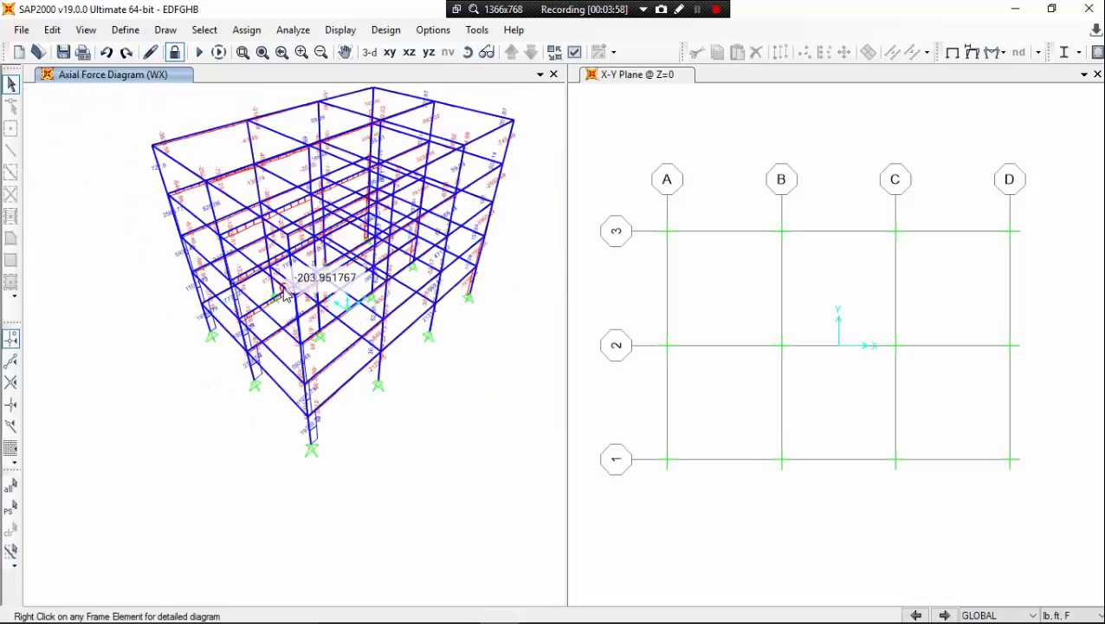
scroll(285, 295, up, 4)
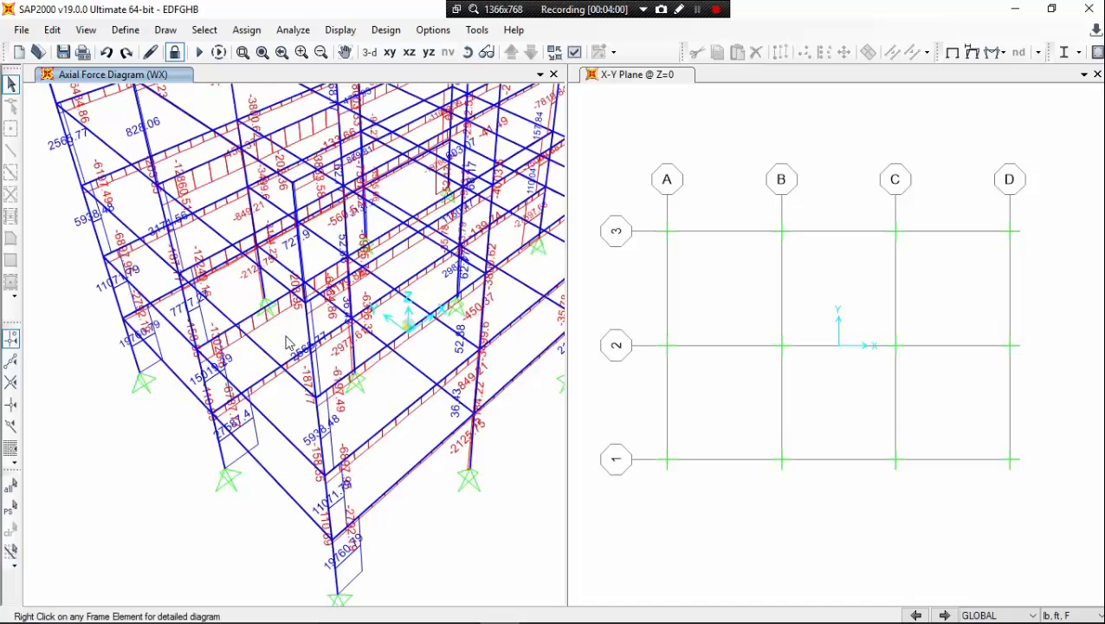
scroll(253, 431, down, 4)
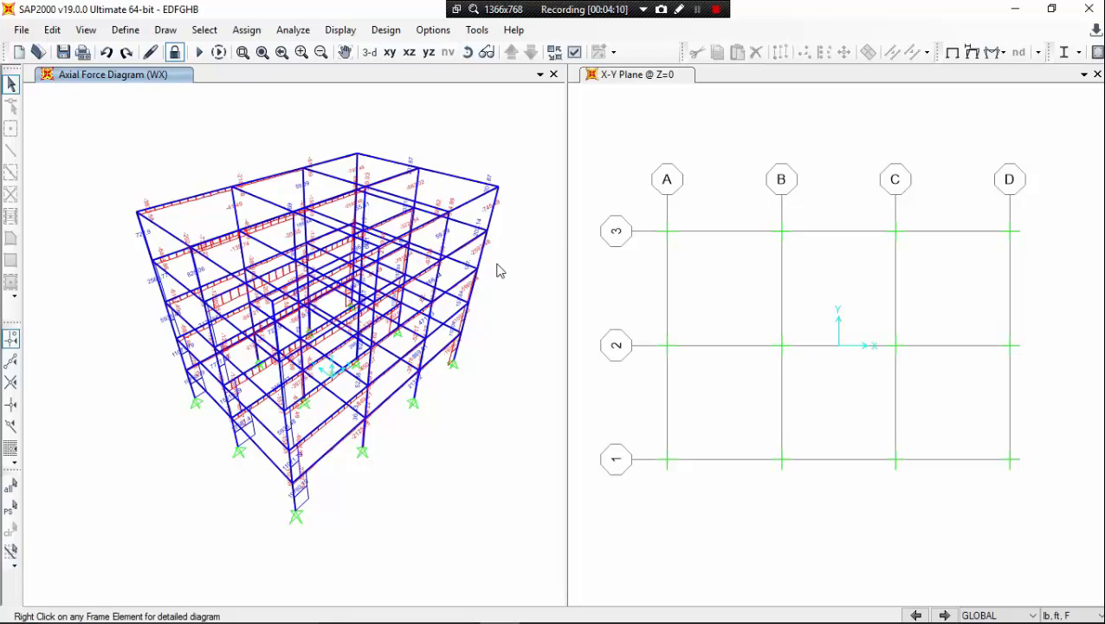
Step: Display the WX Moment 3-3 diagram with values shown on the frames and inspect it in the 3D view
click(994, 52)
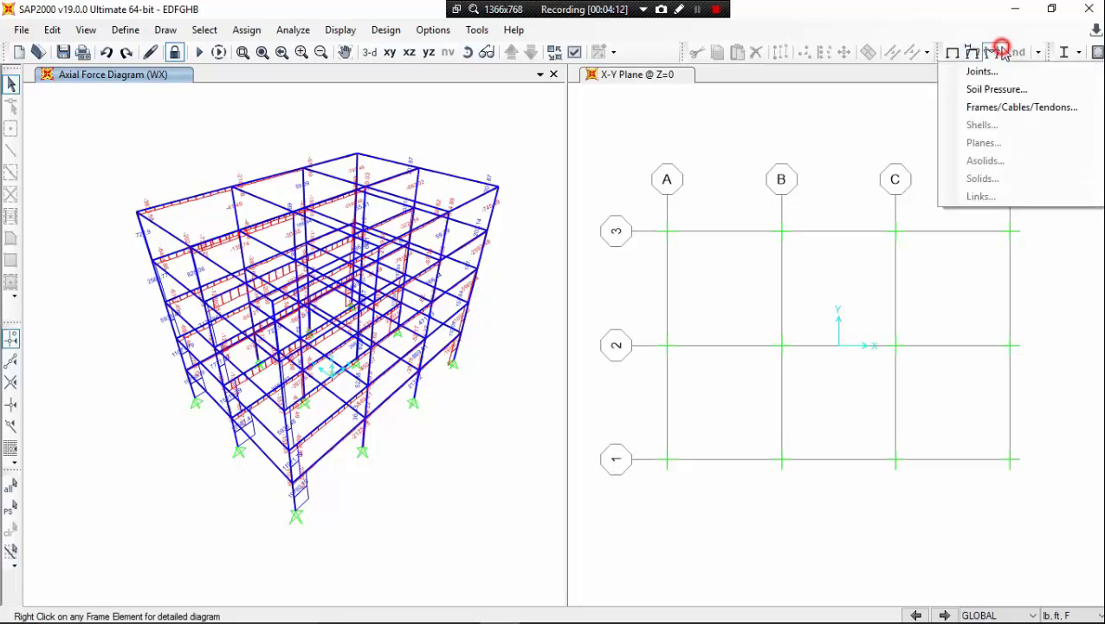
click(1003, 108)
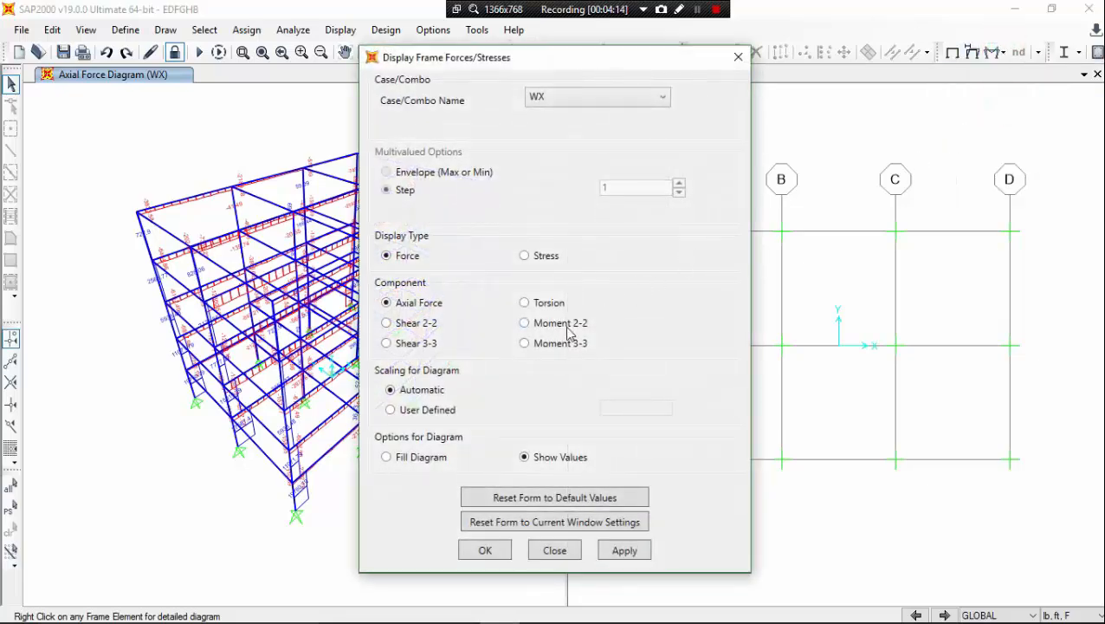
click(562, 343)
click(626, 551)
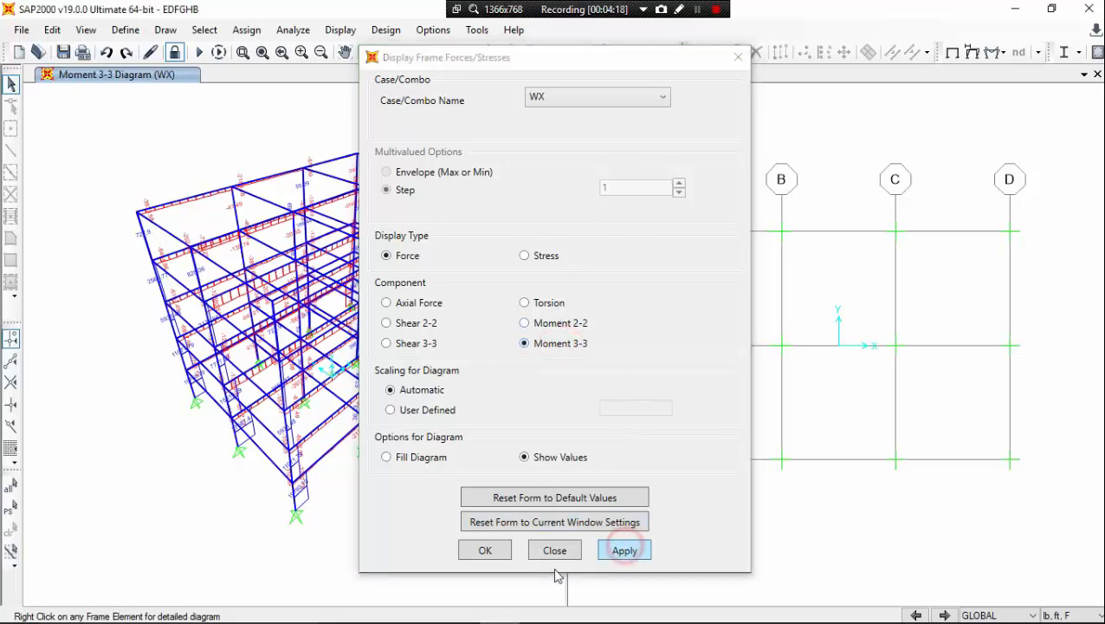
click(485, 551)
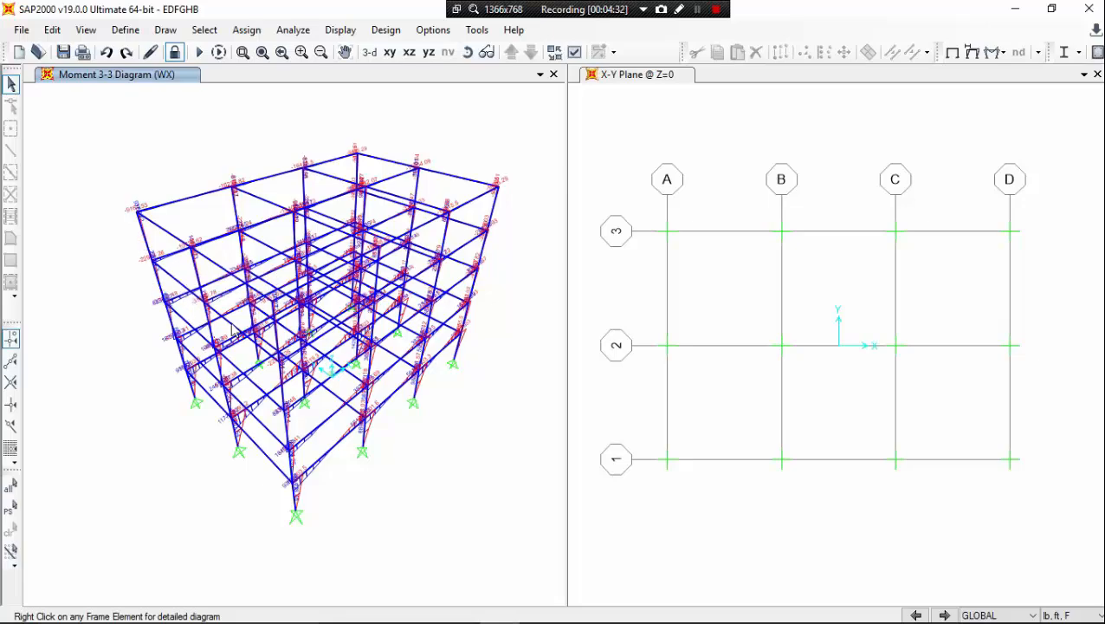
middle_drag(245, 297, 250, 287)
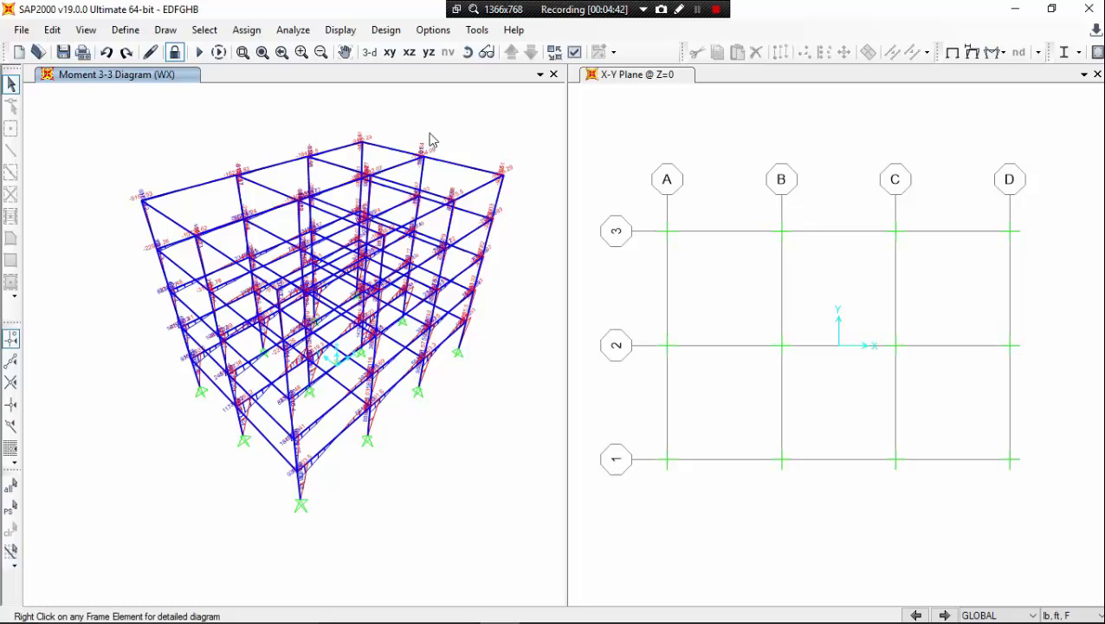
Step: Unlock the model for editing and accept deleting the analysis results
click(241, 33)
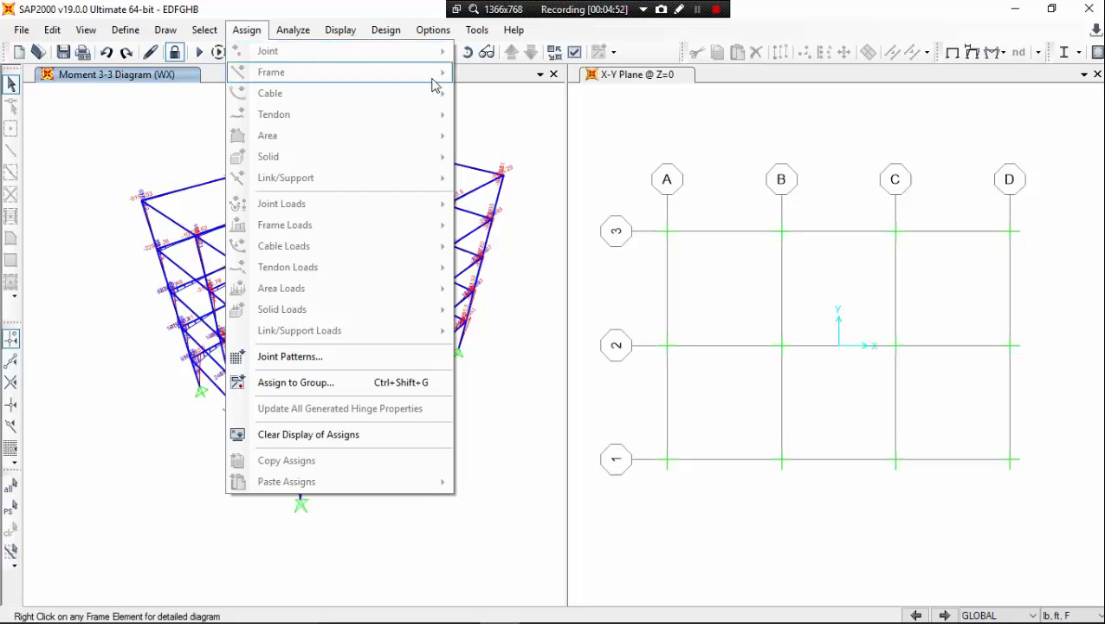
click(171, 146)
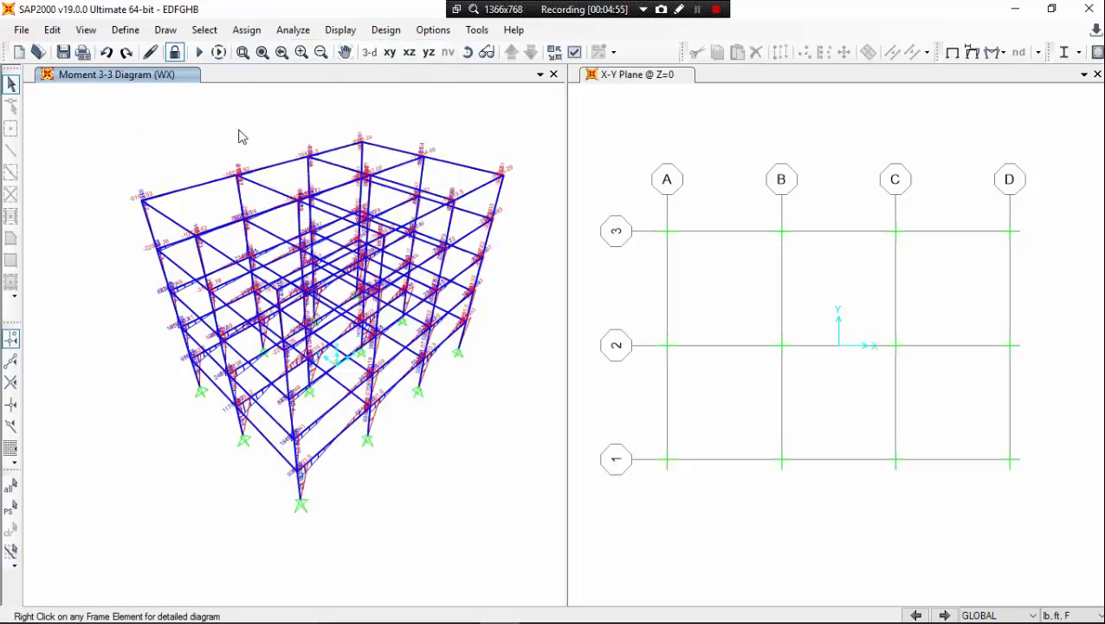
click(174, 52)
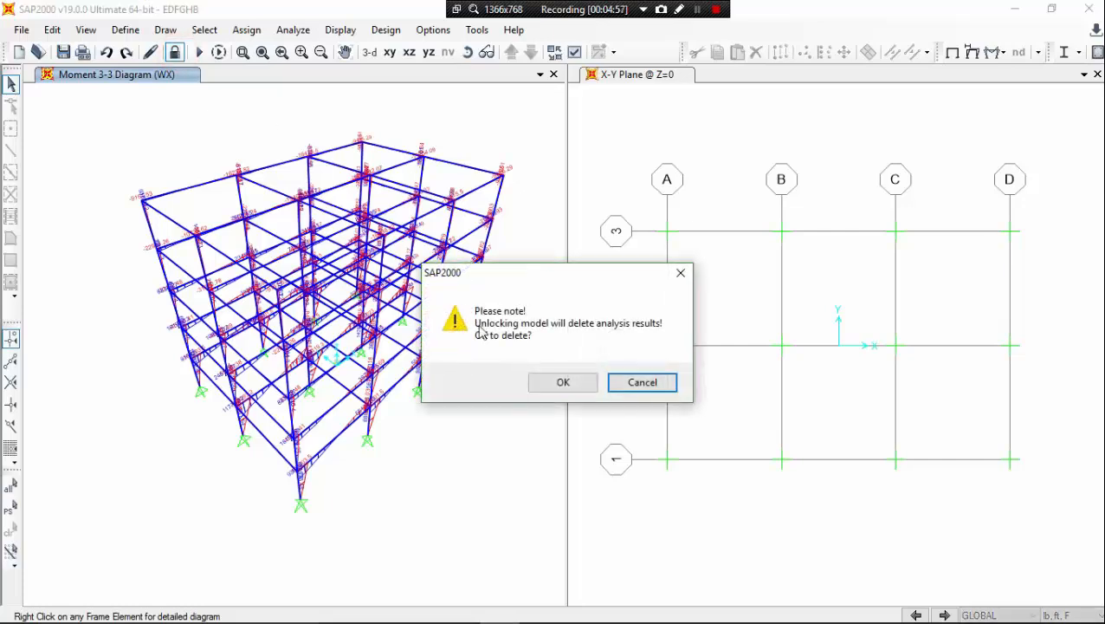
click(559, 386)
Step: Review the list of diaphragm constraints available for joint assignment, and close it without assigning any
click(248, 29)
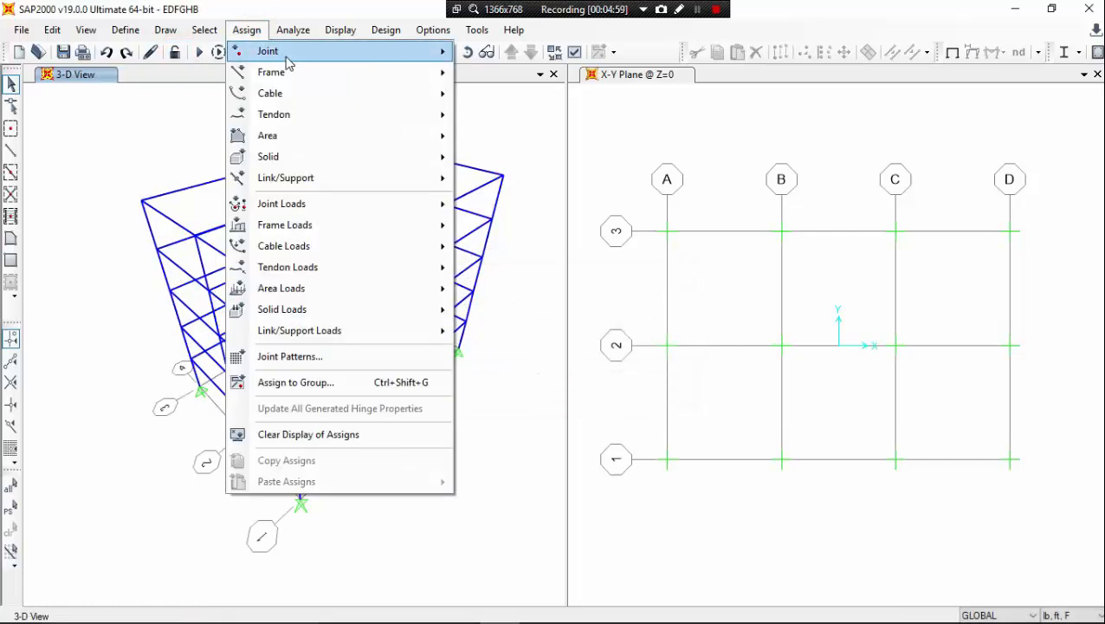
mouse_move(368, 53)
click(509, 73)
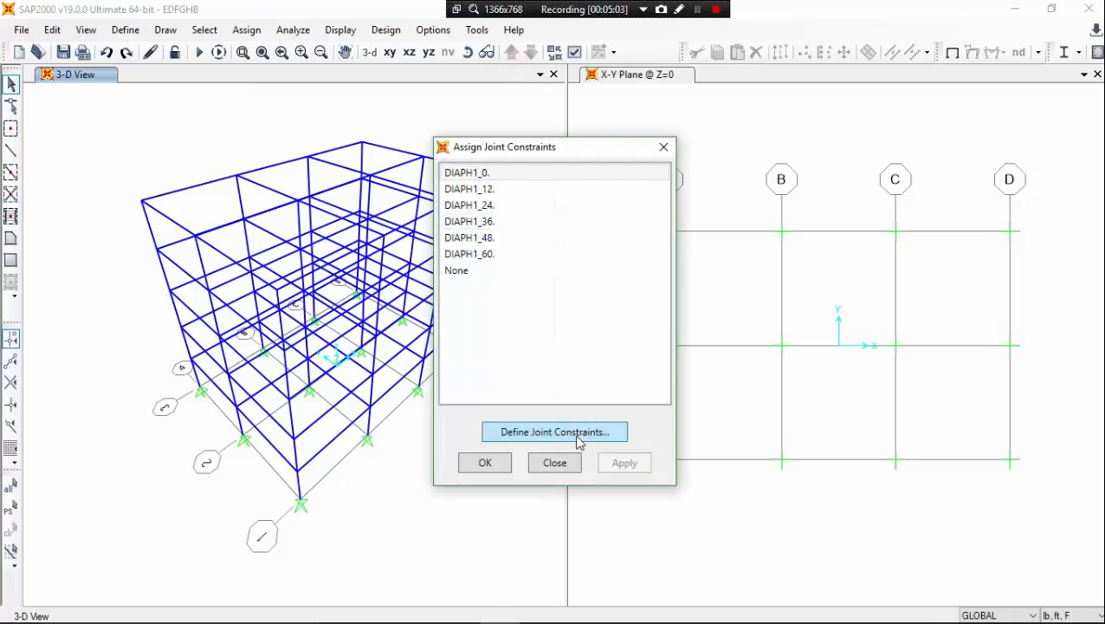
click(415, 486)
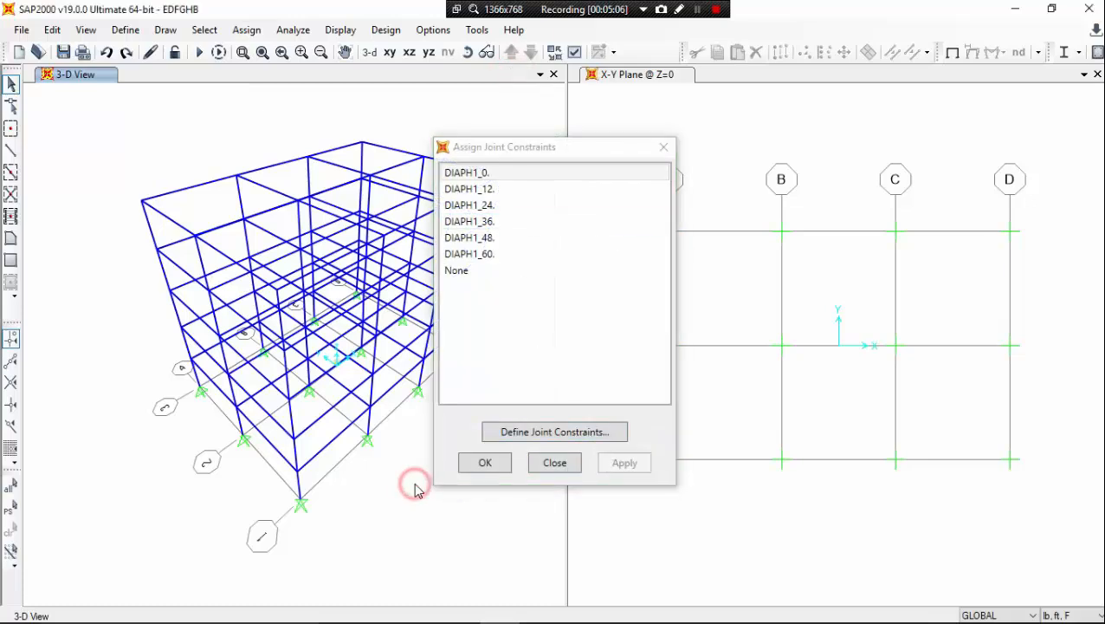
click(538, 464)
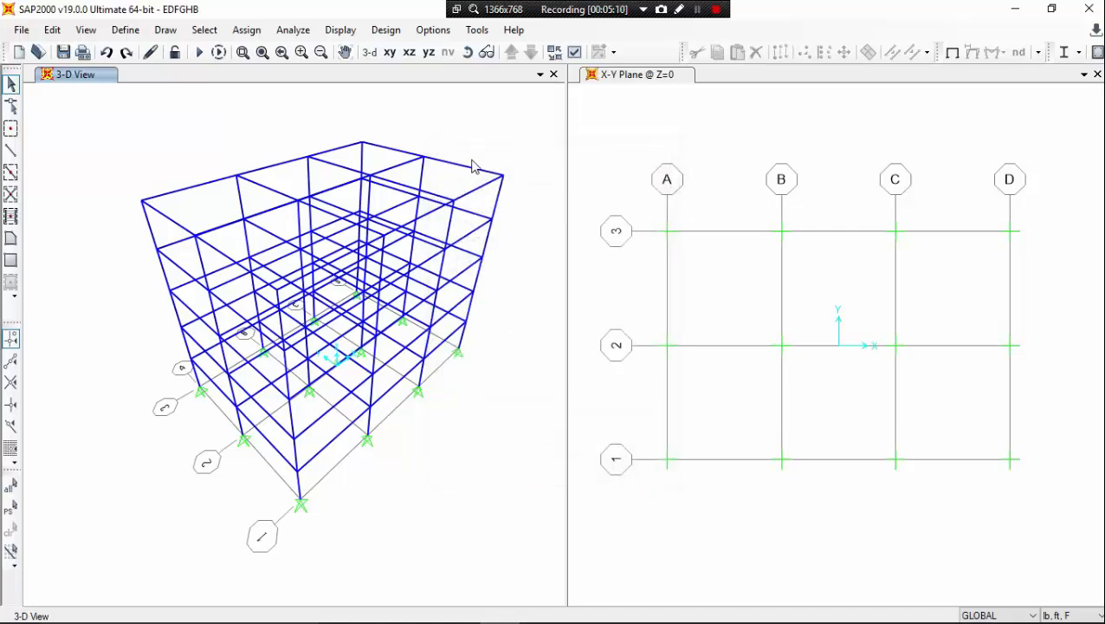